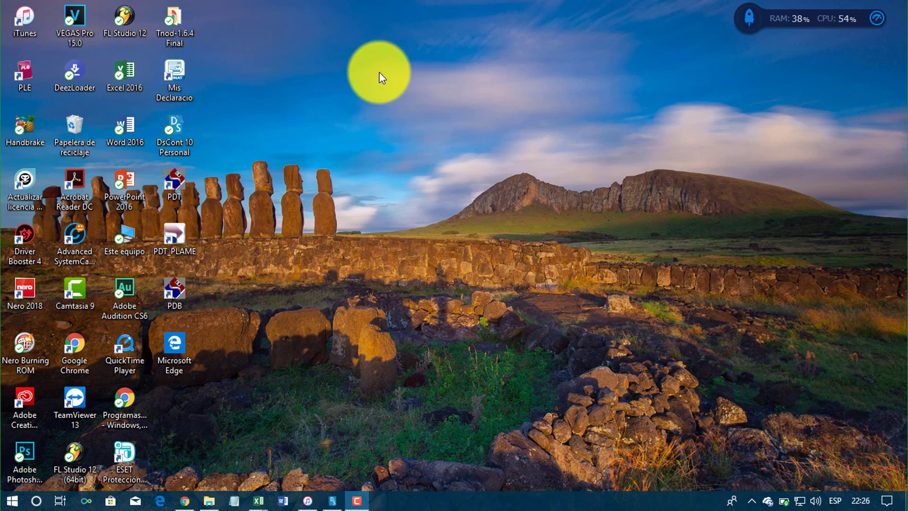
right_click(419, 121)
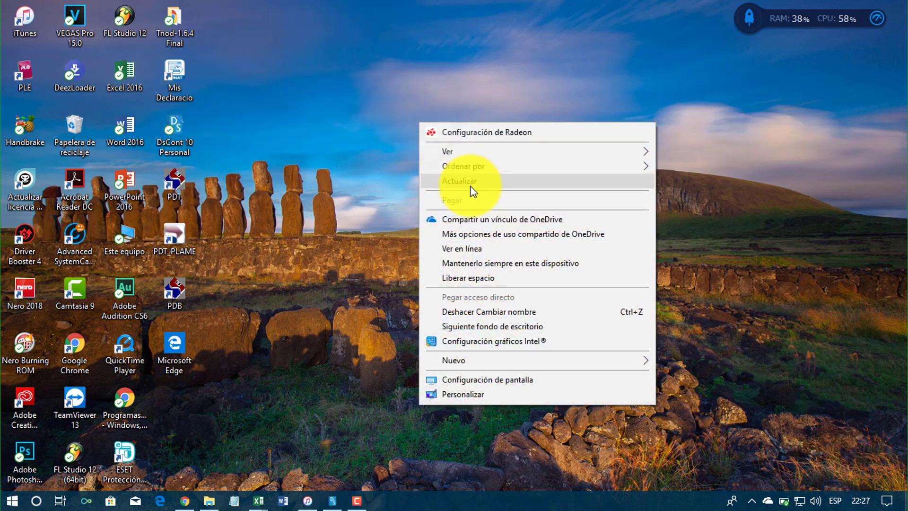
left_click(471, 185)
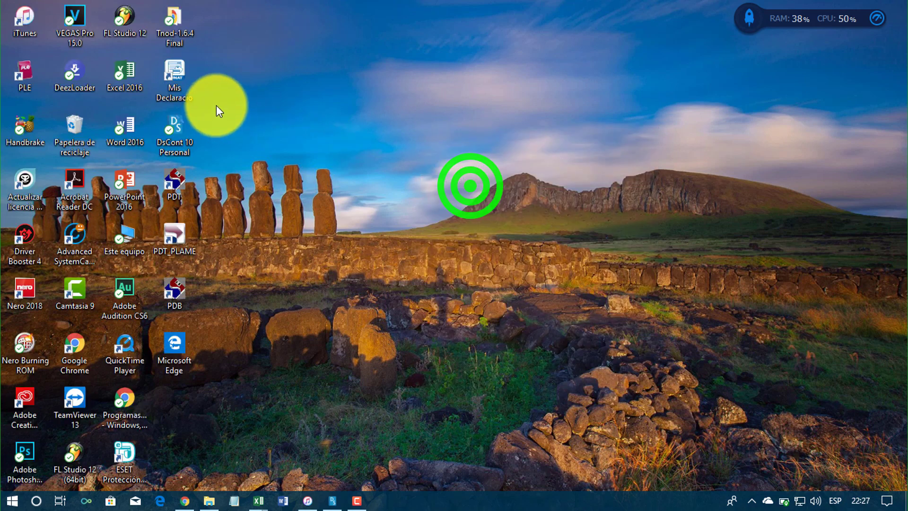
double_click(174, 73)
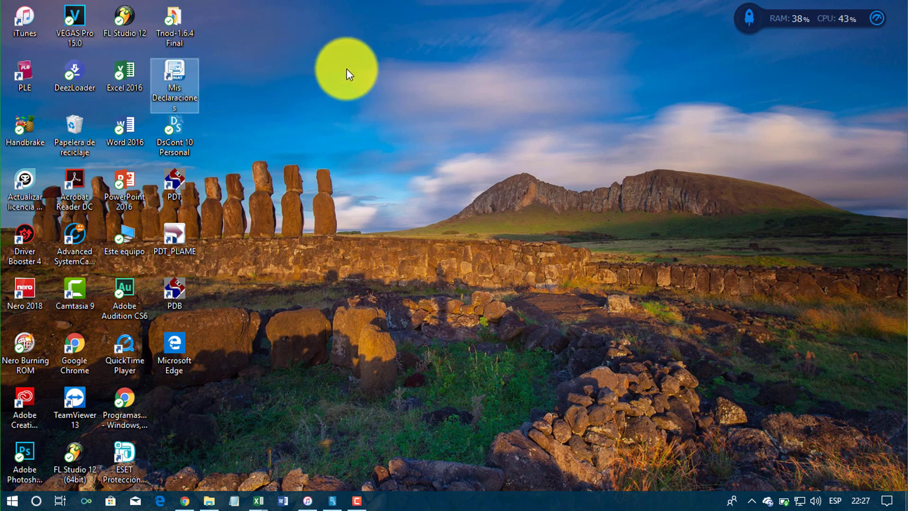
double_click(26, 71)
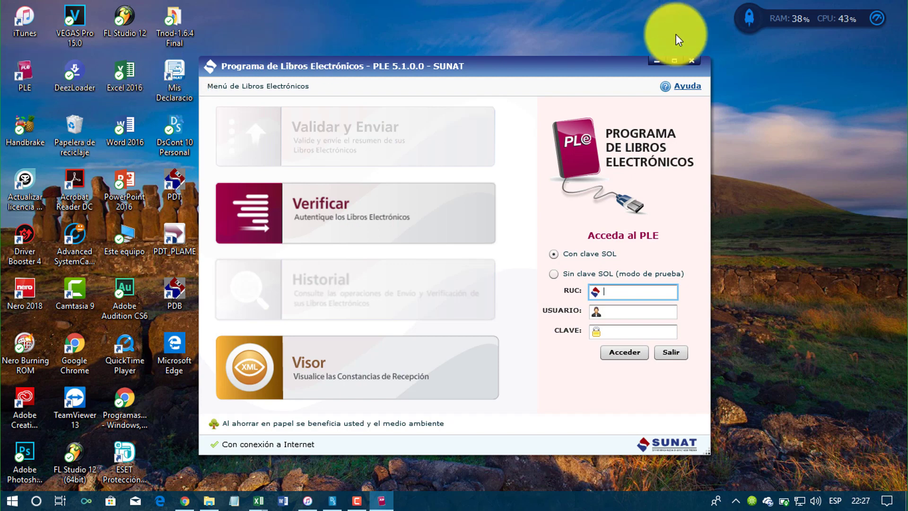
left_click(693, 61)
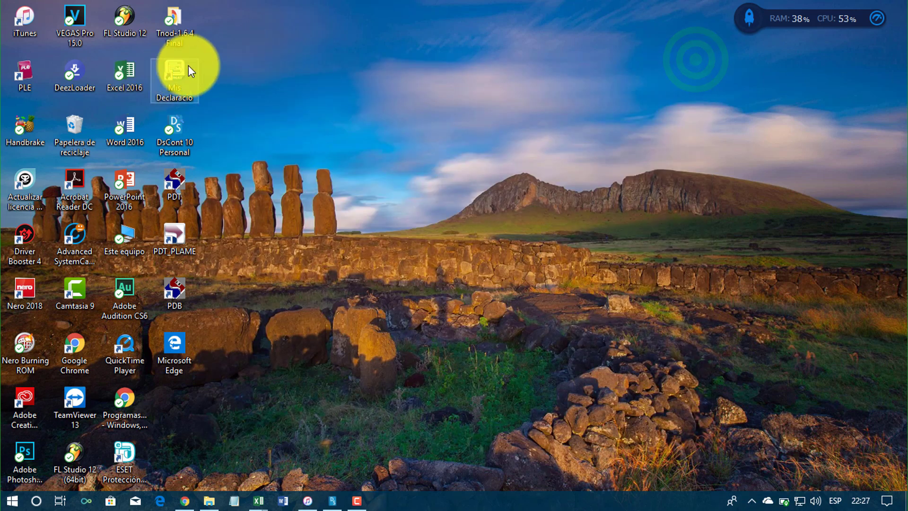
Launch Mis Declaraciones as administrator and sign in to SUNAT Operaciones en Línea with the RUC credentials.
right_click(179, 67)
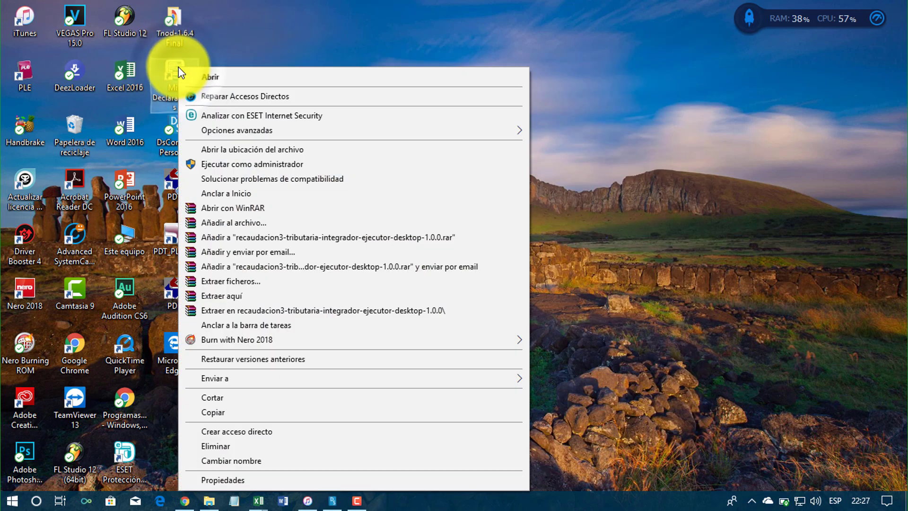
left_click(206, 161)
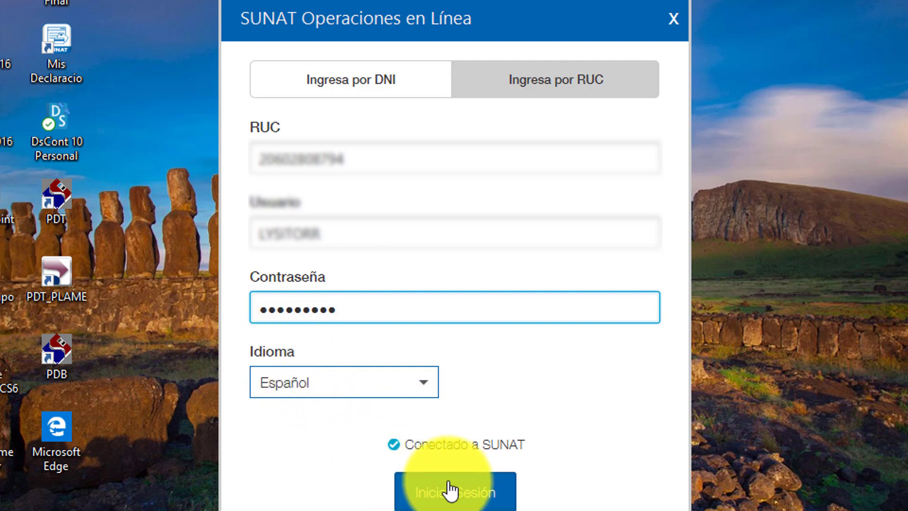
left_click(433, 492)
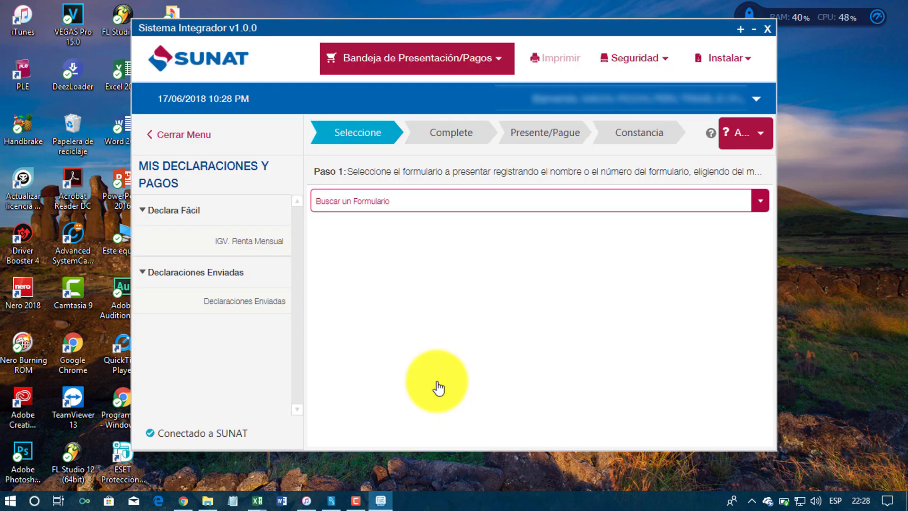
Look up the generated and submitted declarations under Declaraciones Enviadas.
left_click(198, 273)
left_click(199, 272)
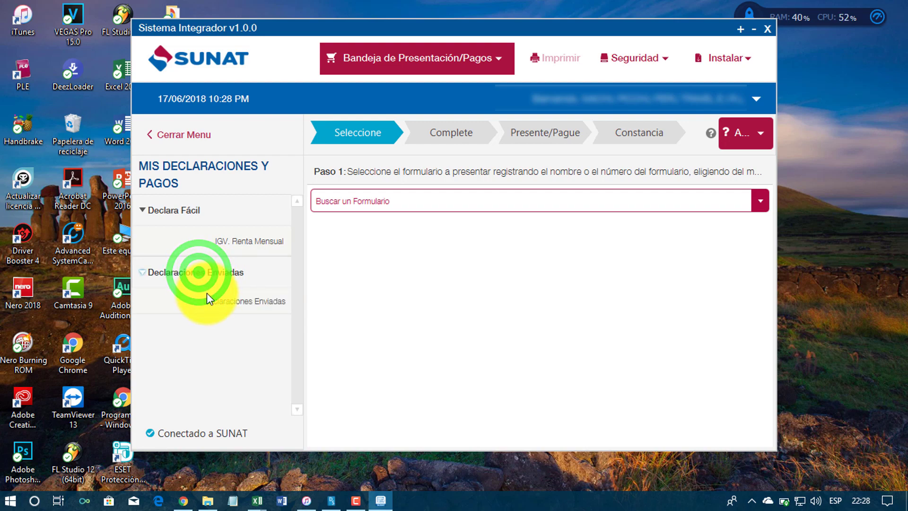
left_click(210, 301)
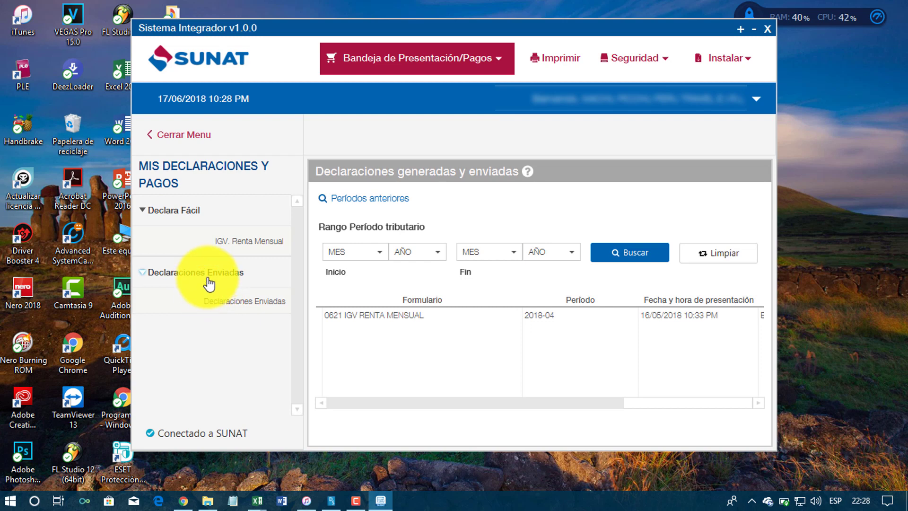
left_click(206, 276)
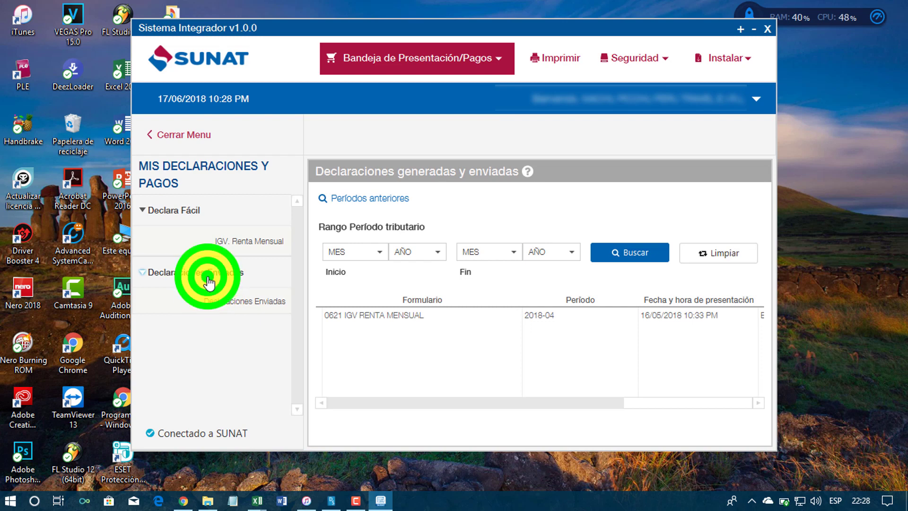
Open the IGV Renta Mensual form from Declara Fácil, dismiss the step tutorial and maximize the window.
left_click(228, 249)
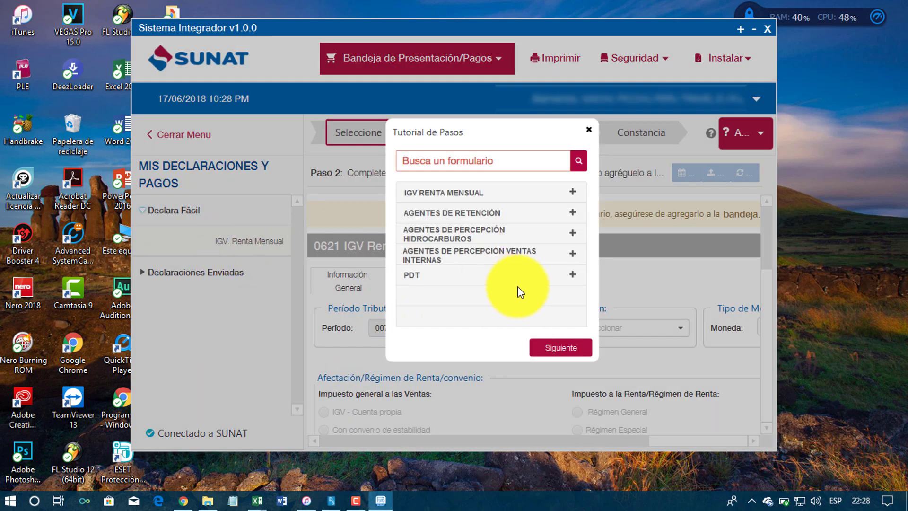
left_click(556, 347)
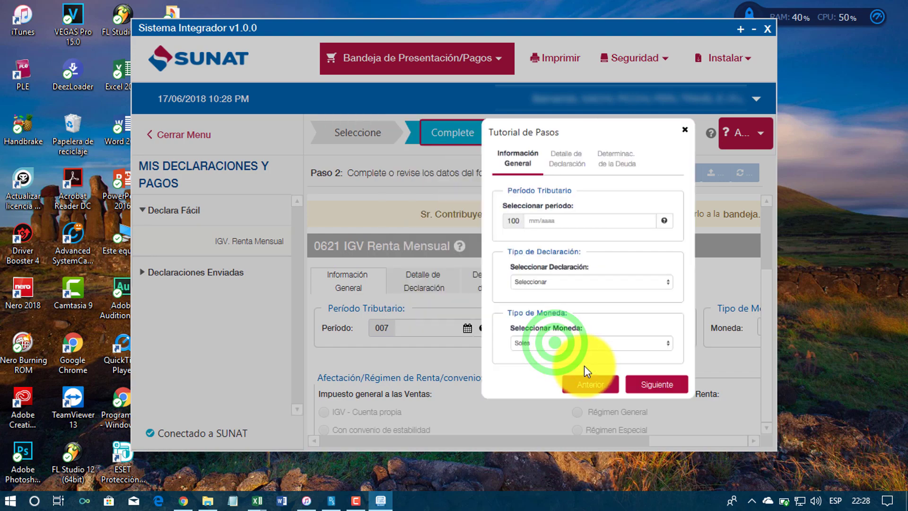
left_click(685, 131)
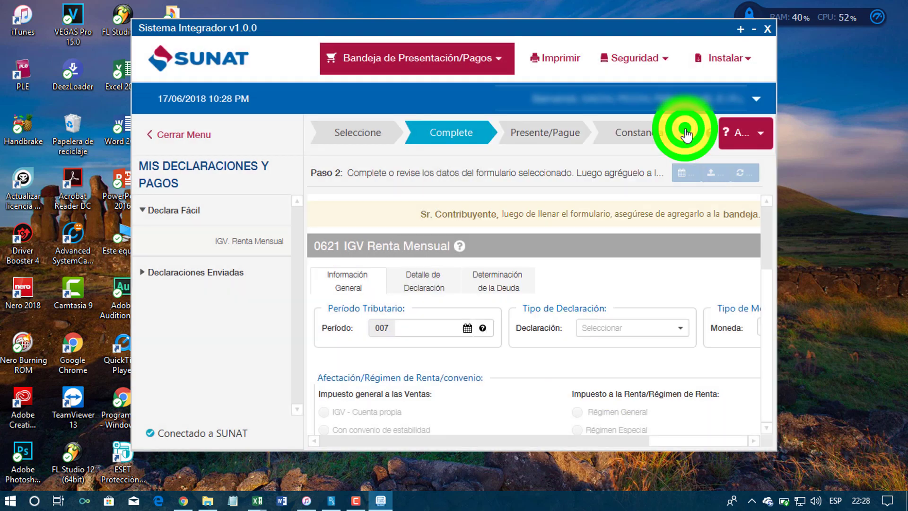
left_click(741, 29)
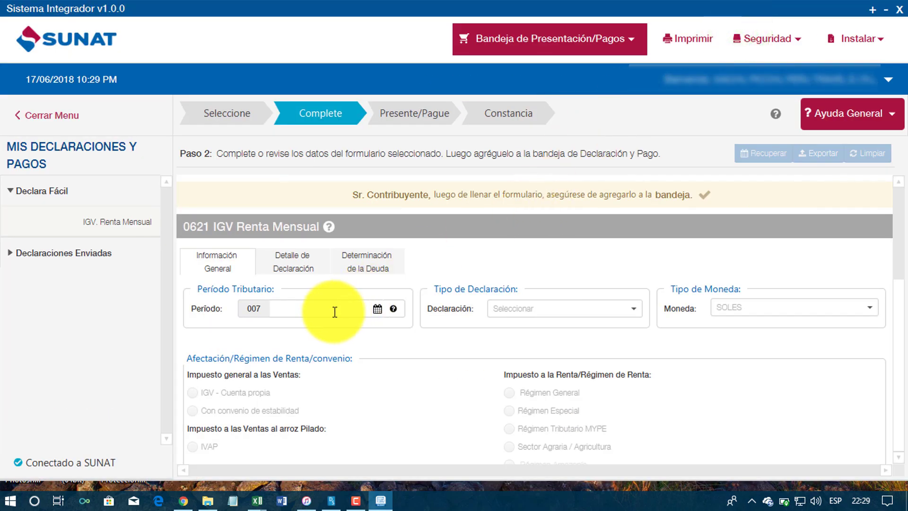
Set the tax period to 05/2018 and advance from Información General to Detalle de Declaración.
left_click(316, 312)
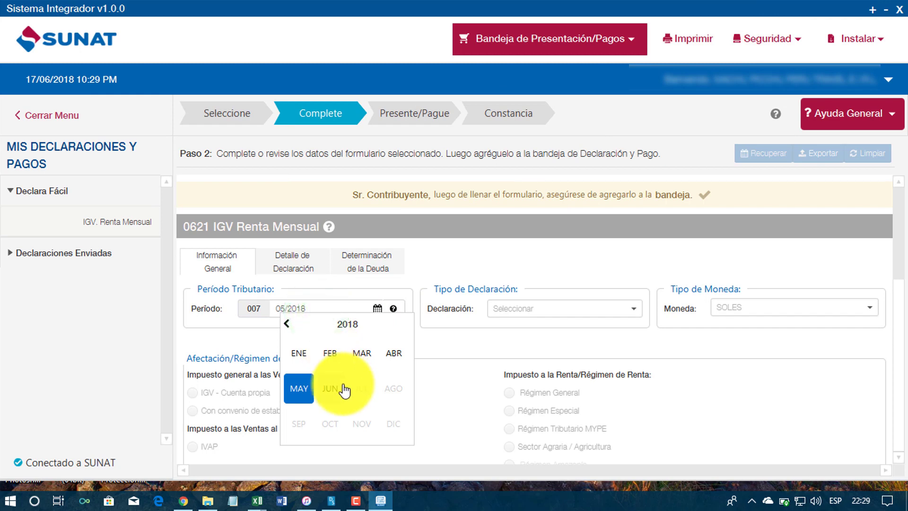
left_click(299, 388)
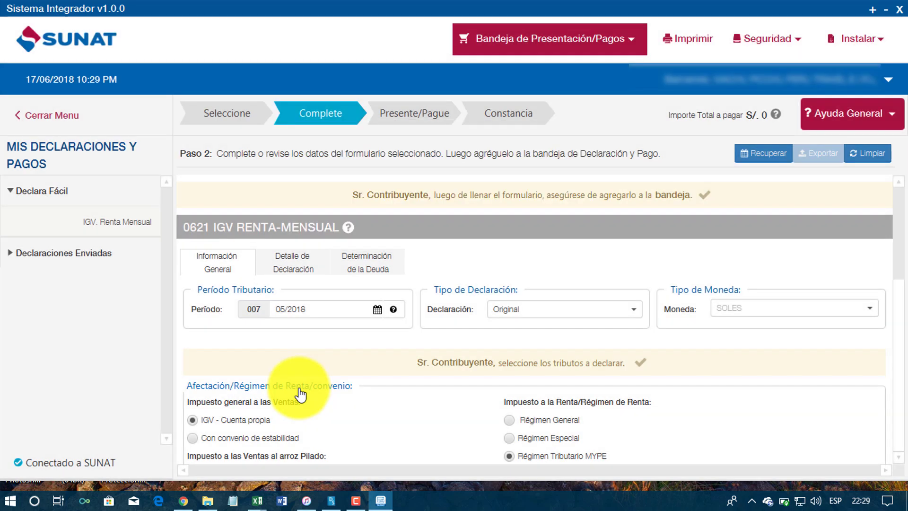
scroll(356, 424, "down", 2)
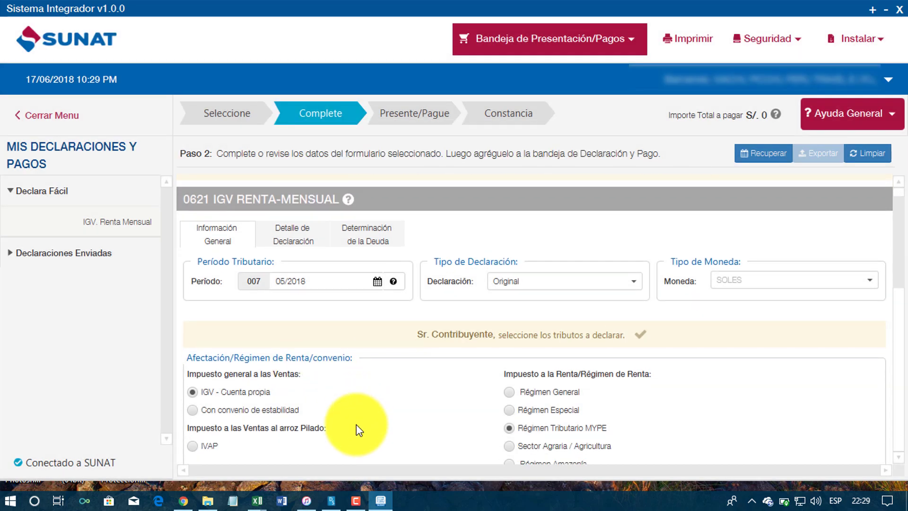
scroll(356, 425, "down", 2)
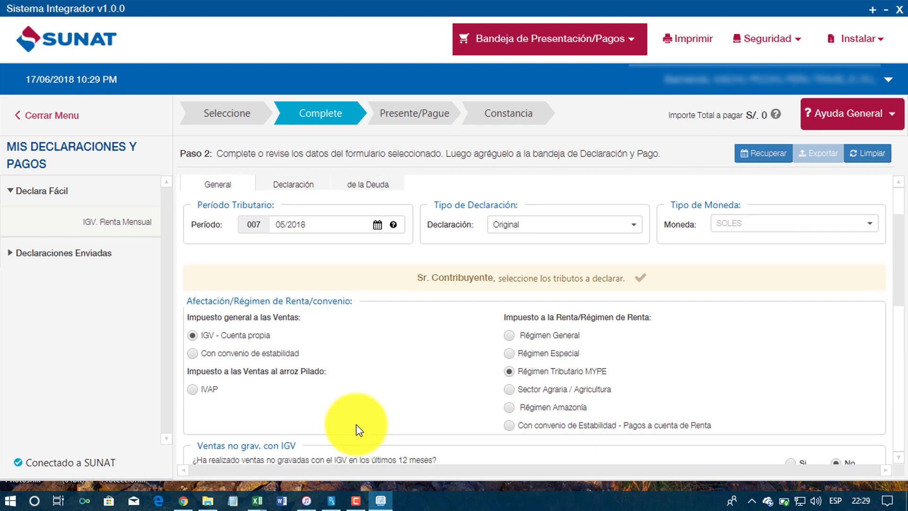
scroll(356, 424, "down", 1)
scroll(356, 424, "down", 2)
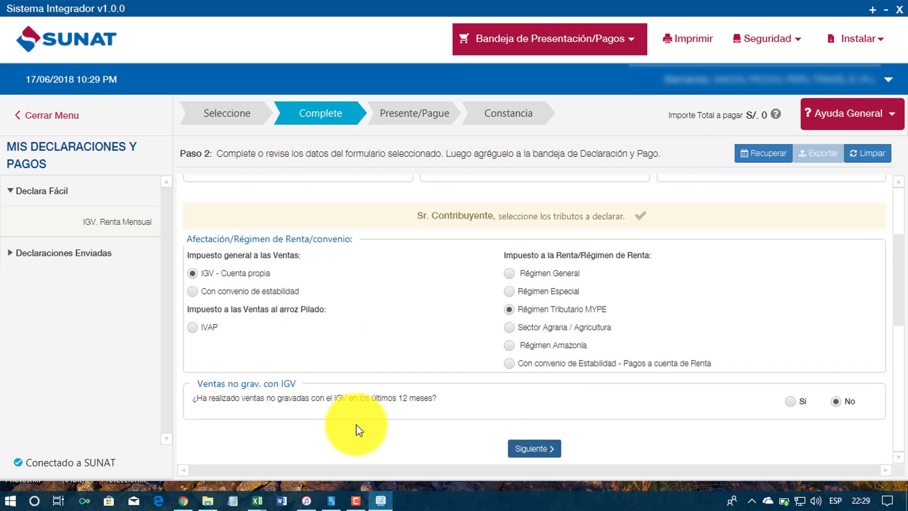
scroll(356, 424, "up", 5)
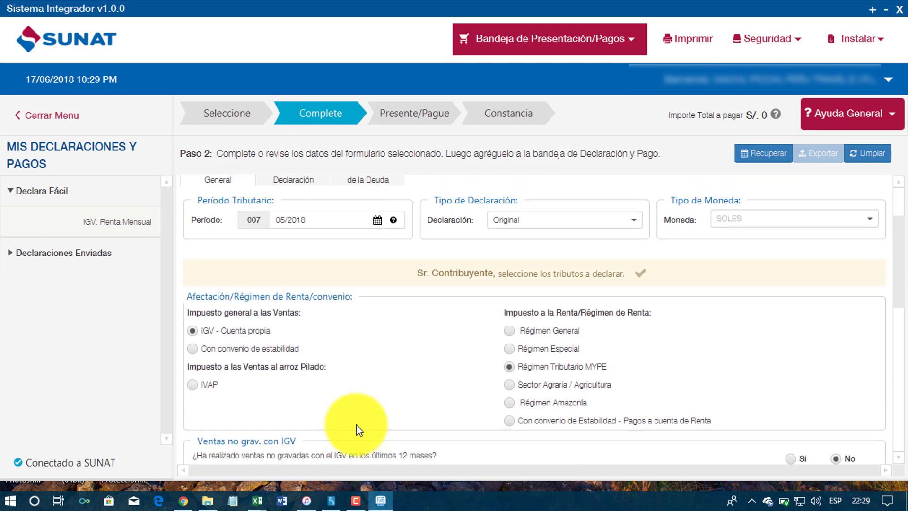
scroll(356, 425, "down", 5)
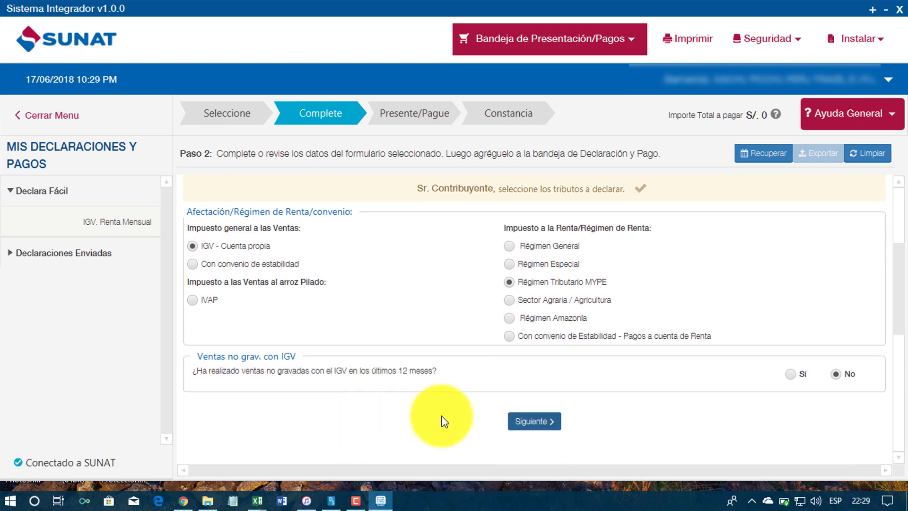
left_click(520, 422)
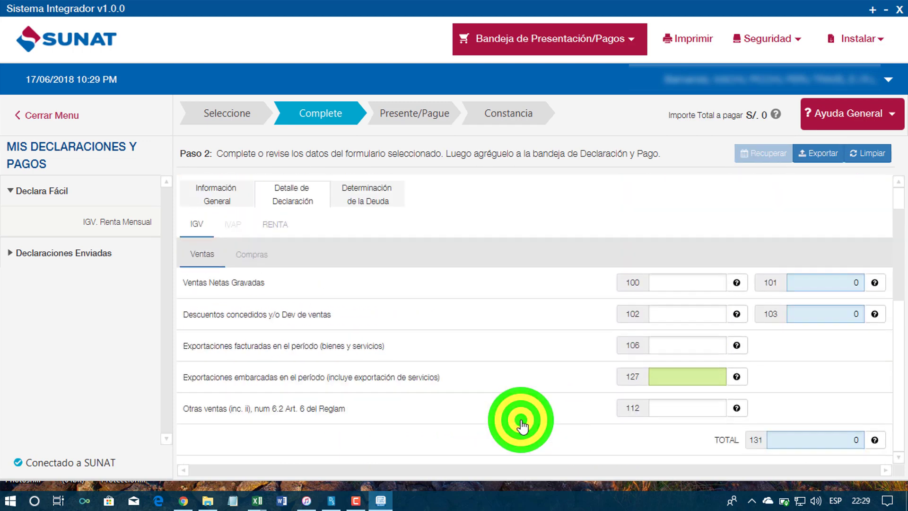
Review the IGV sales boxes and try to switch to the Determinación de la Deuda section.
scroll(522, 425, "down", 2)
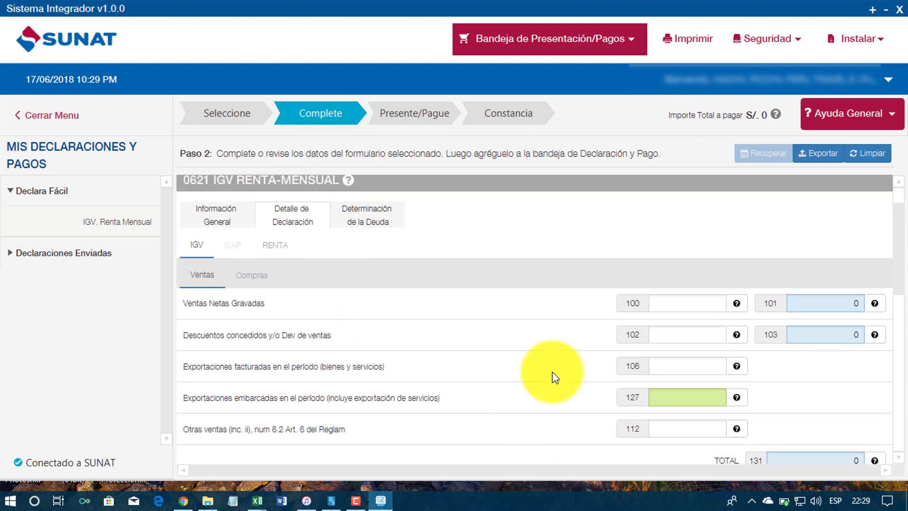
scroll(717, 349, "down", 1)
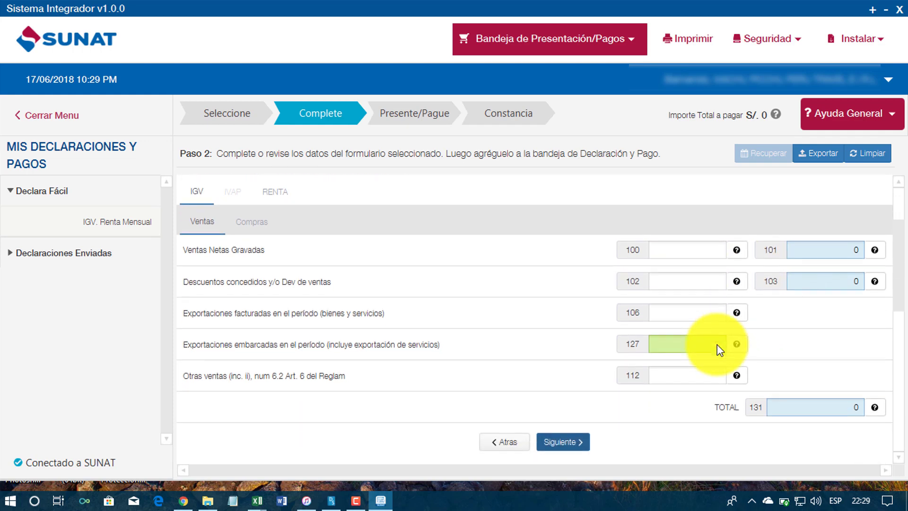
scroll(719, 350, "up", 3)
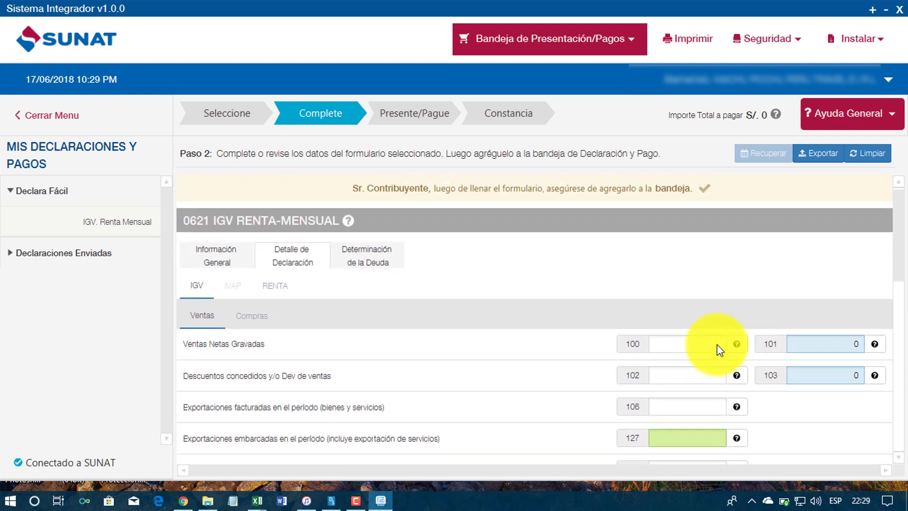
left_click(355, 266)
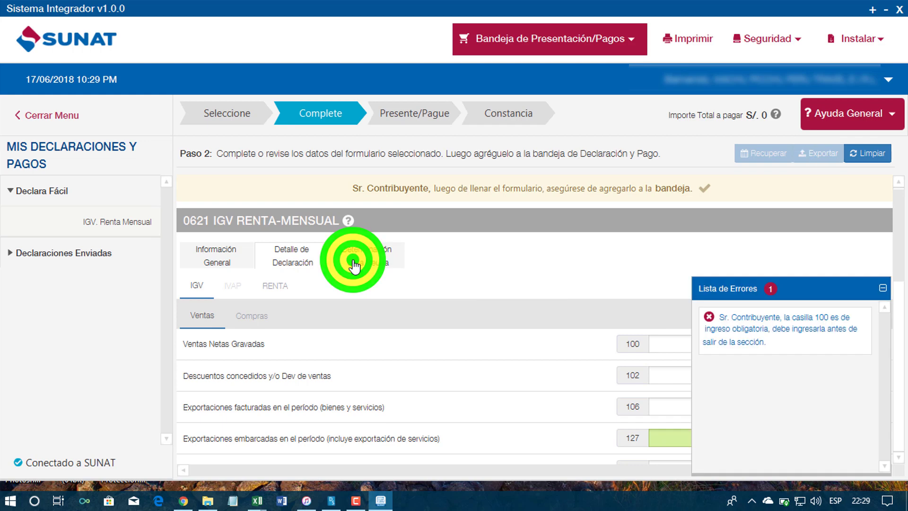
Examine the error list and follow its entry to box 100, Ventas Netas Gravadas.
left_click(702, 316)
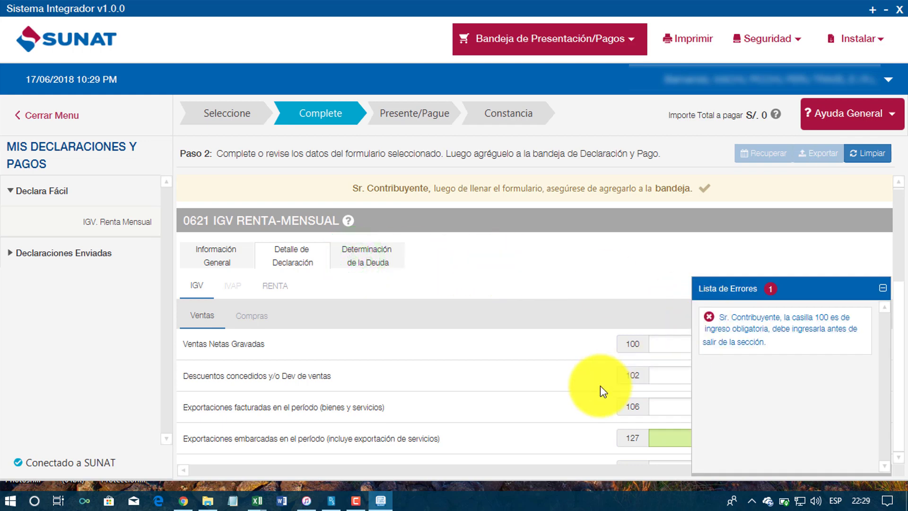
scroll(600, 386, "down", 1)
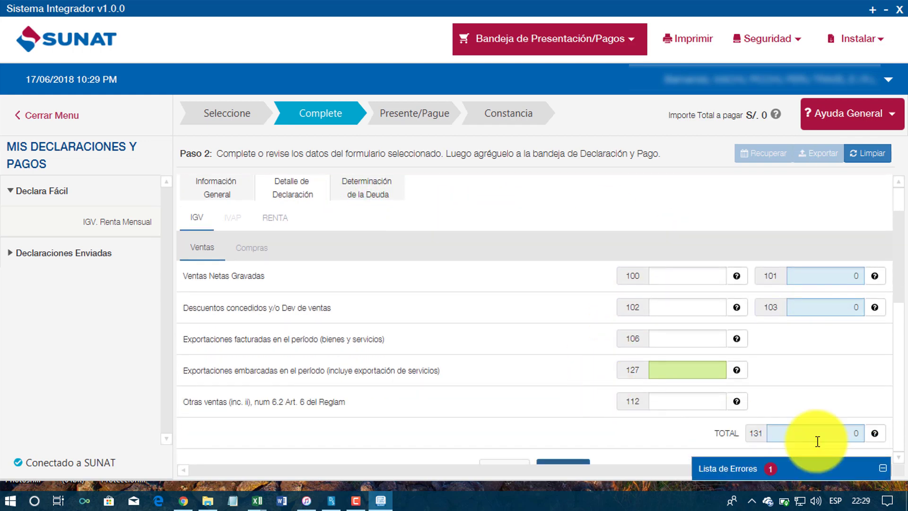
left_click(883, 469)
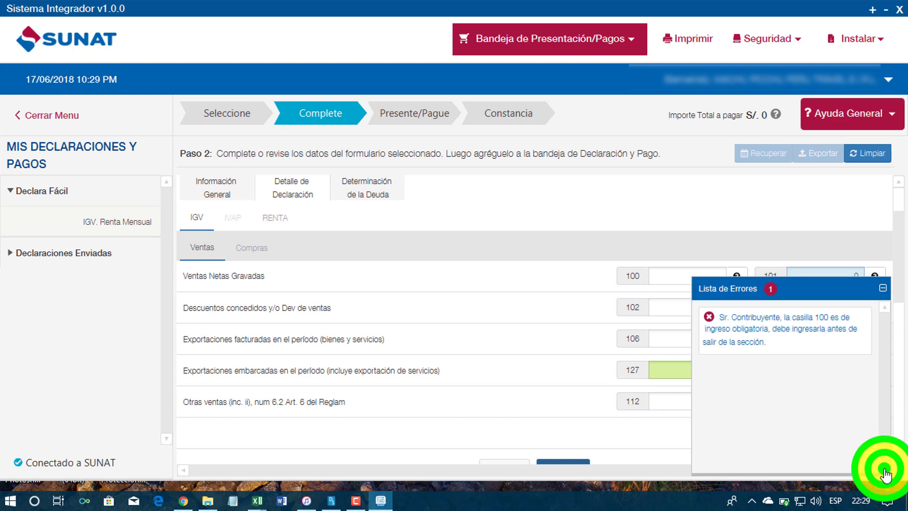
left_click(775, 327)
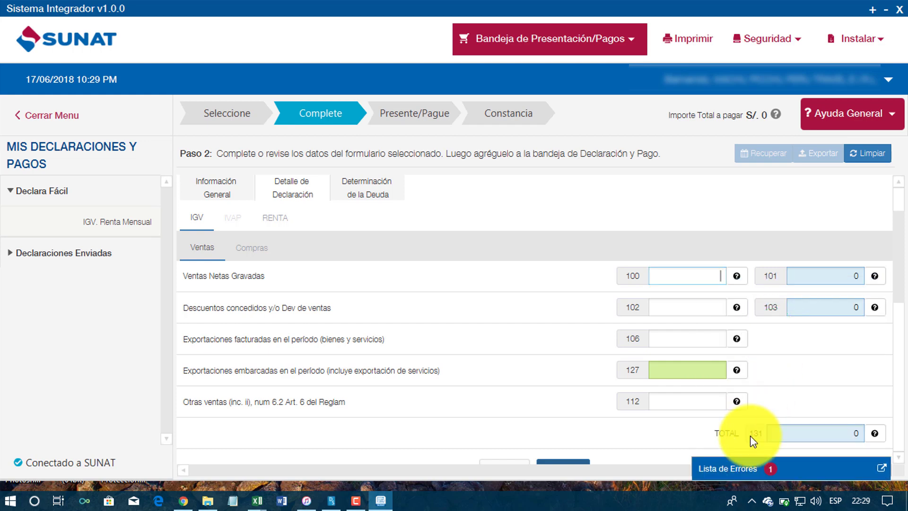
Go back to the Información General section, check its tax regime options and minimize the form window.
scroll(550, 355, "down", 3)
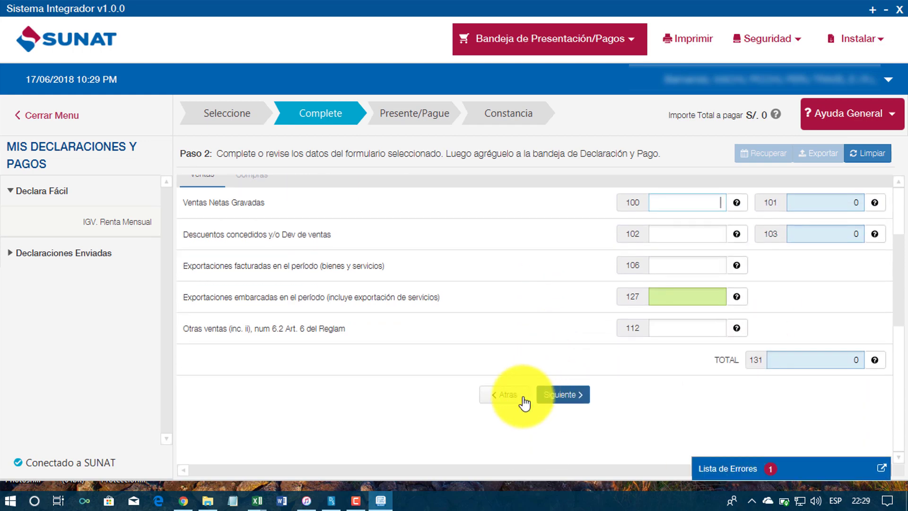
left_click(509, 402)
scroll(510, 405, "down", 2)
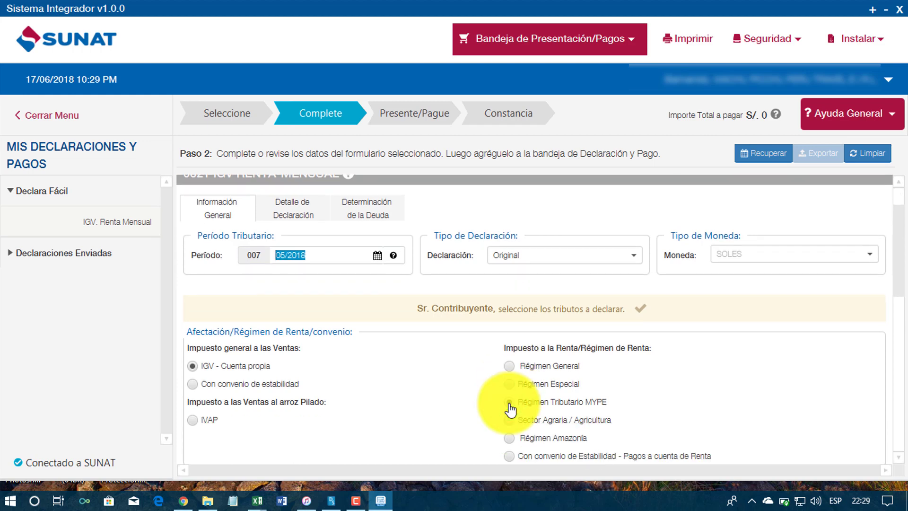
scroll(509, 408, "down", 3)
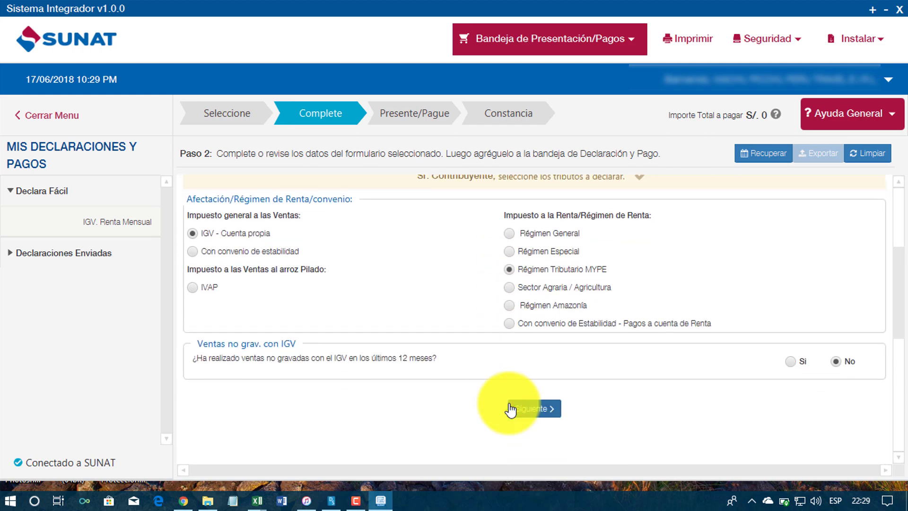
left_click(885, 10)
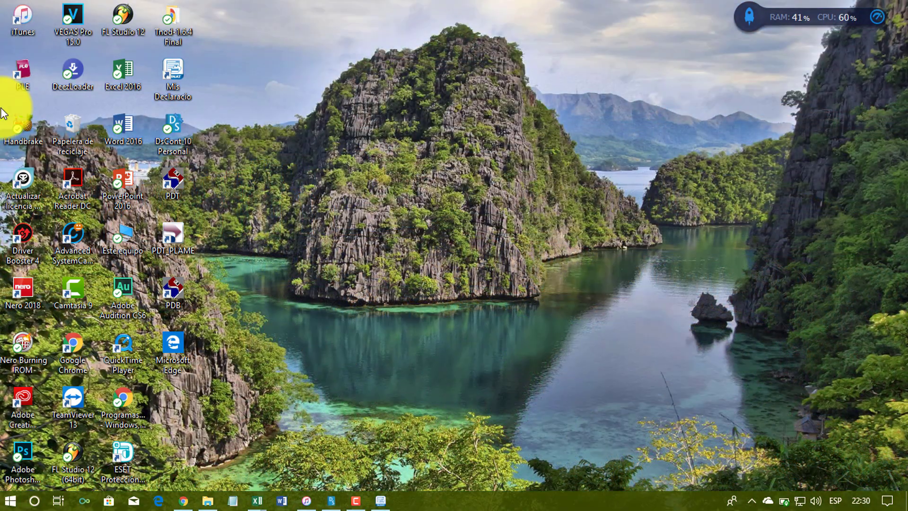
Open the PLE (Programa de Libros Electrónicos), sign in with the SOL credentials and enter the Validar y Enviar module.
double_click(26, 67)
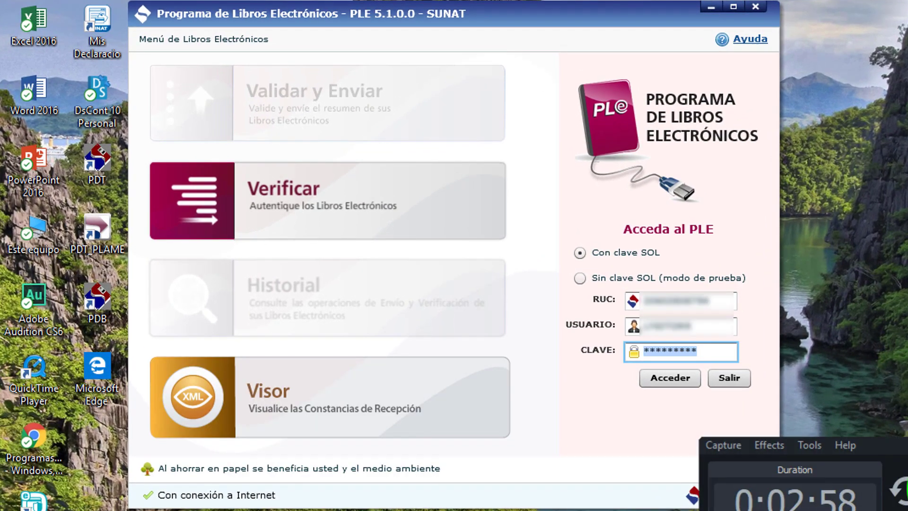
left_click(670, 383)
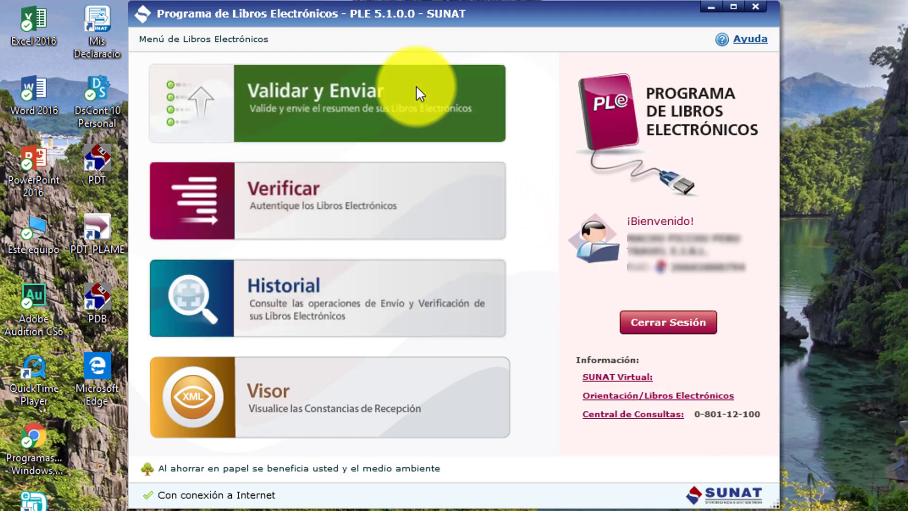
left_click(416, 86)
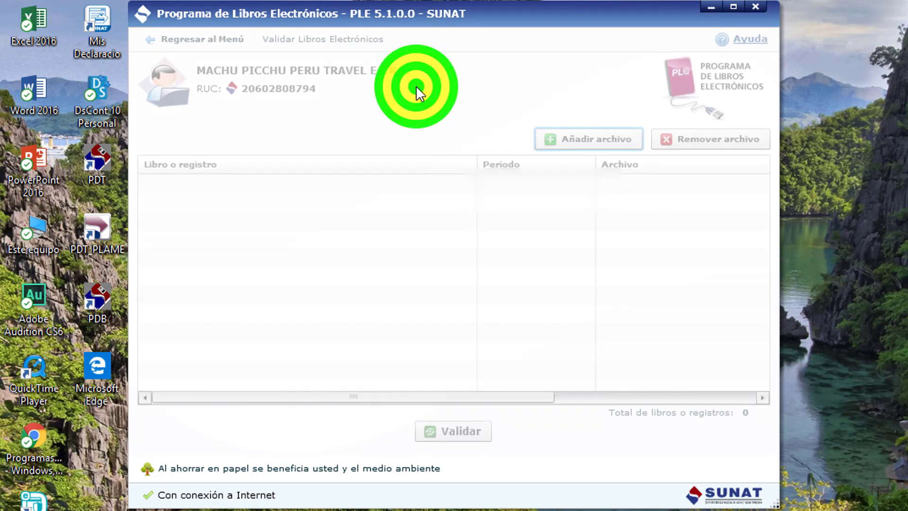
Start adding files and browse to the Mayo folder under Data, Clientes 2018, Machu Picchu Travel, PLE.
left_click(578, 129)
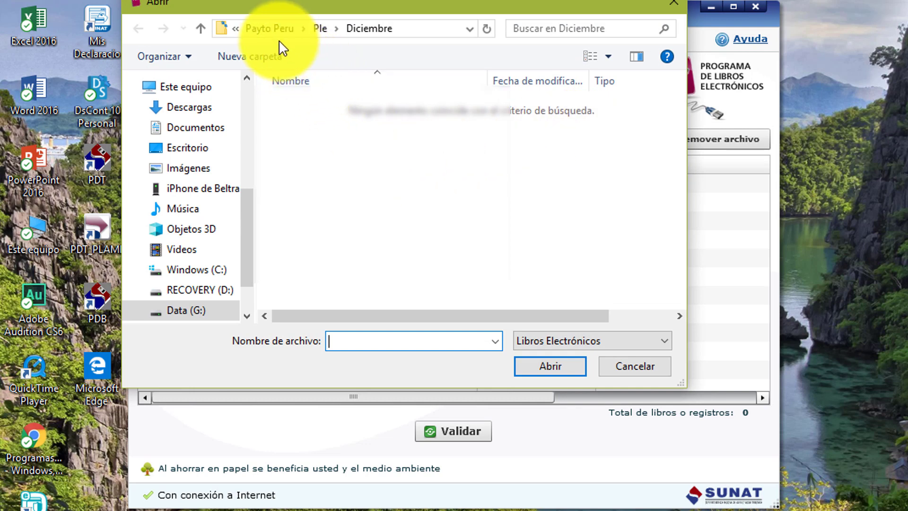
left_click(234, 28)
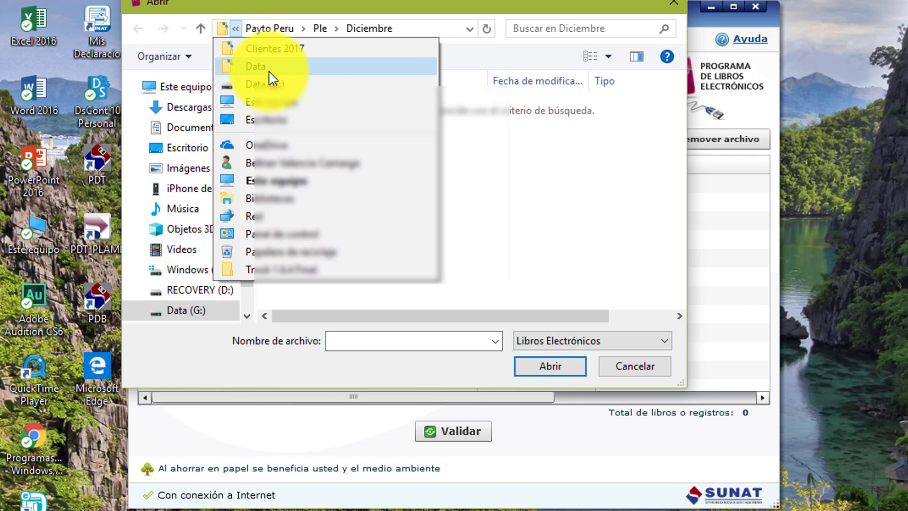
left_click(263, 71)
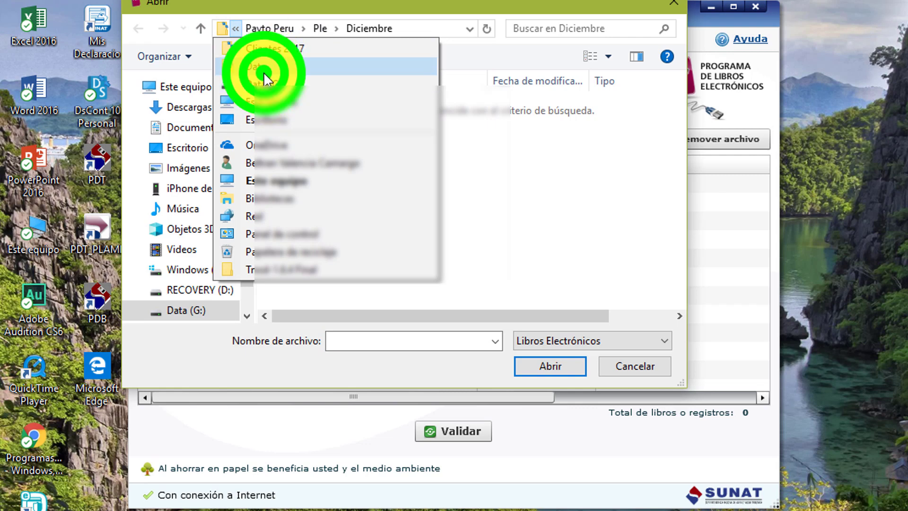
double_click(312, 178)
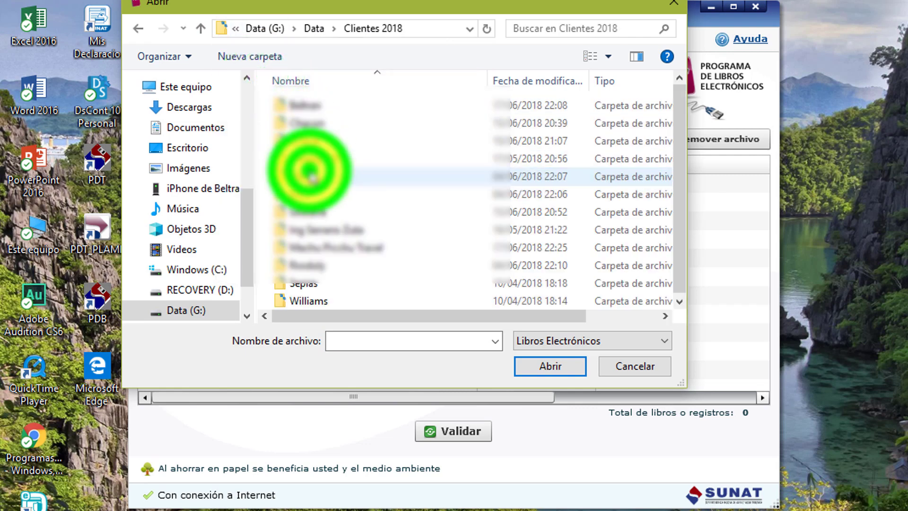
left_click(318, 248)
double_click(318, 247)
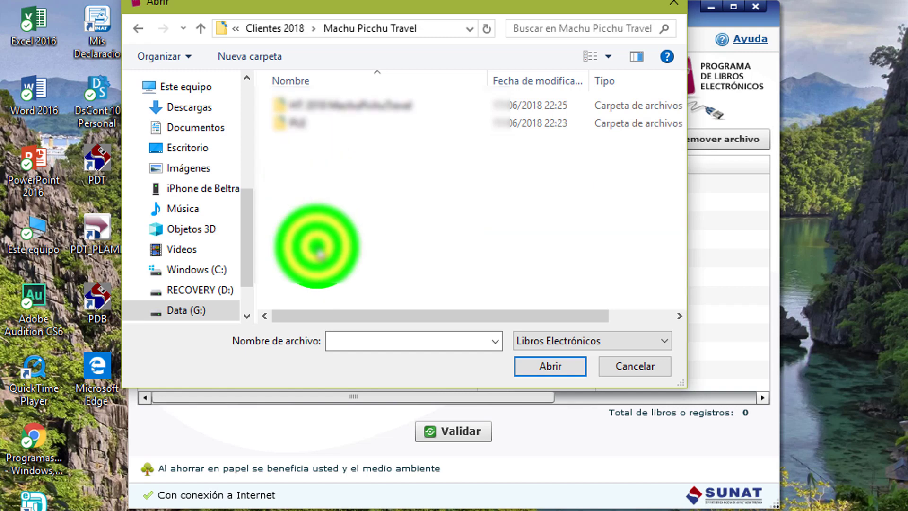
double_click(285, 123)
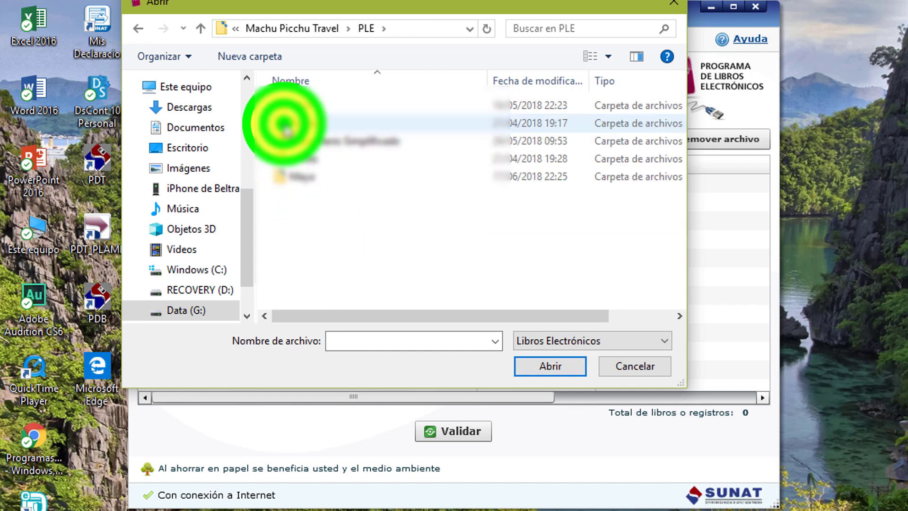
double_click(294, 174)
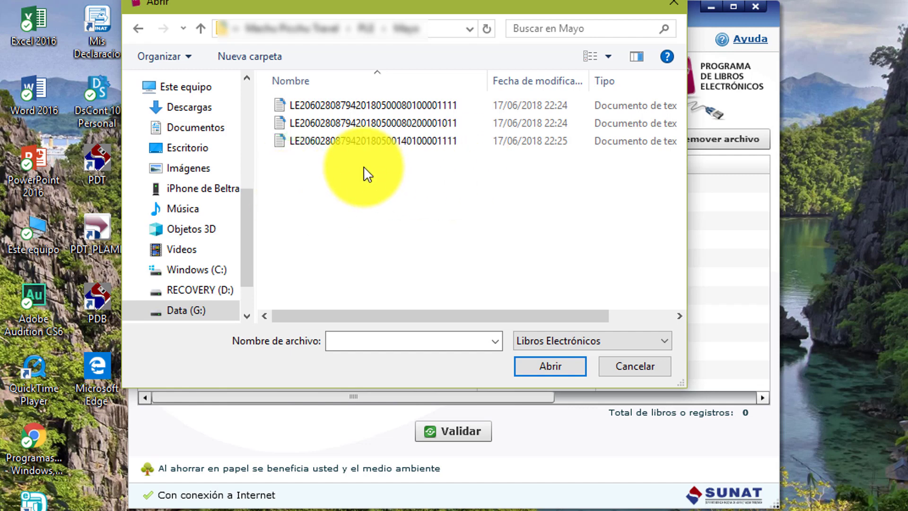
Add all three May electronic book text files to the list and validate them.
left_click(354, 101)
left_click(345, 122)
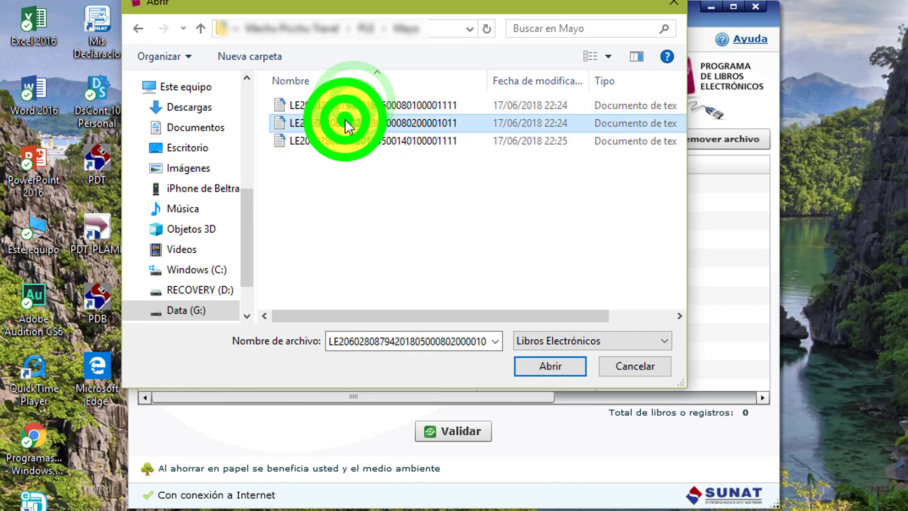
left_click(344, 138)
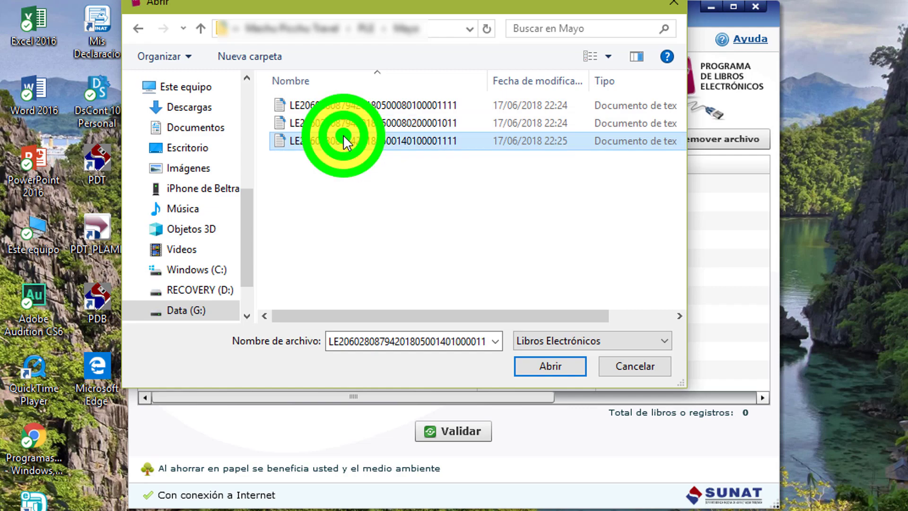
left_click_drag(340, 179, 339, 101)
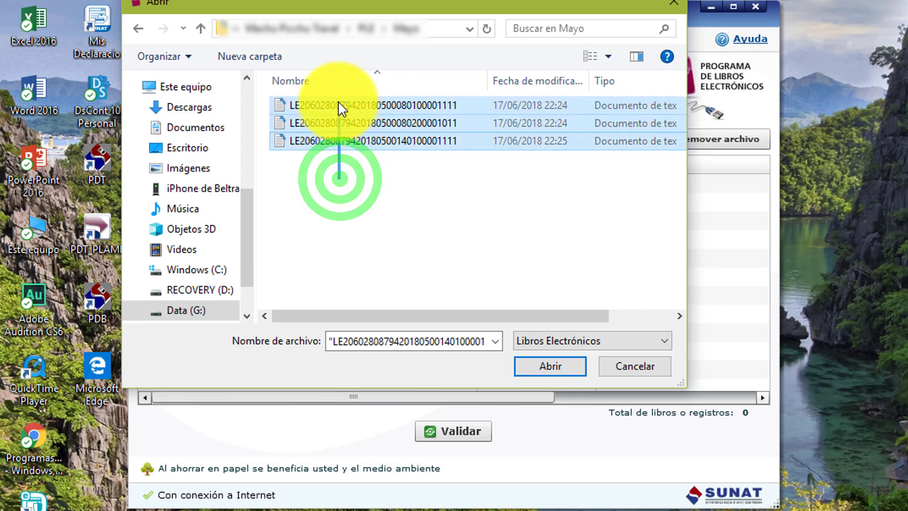
left_click(541, 367)
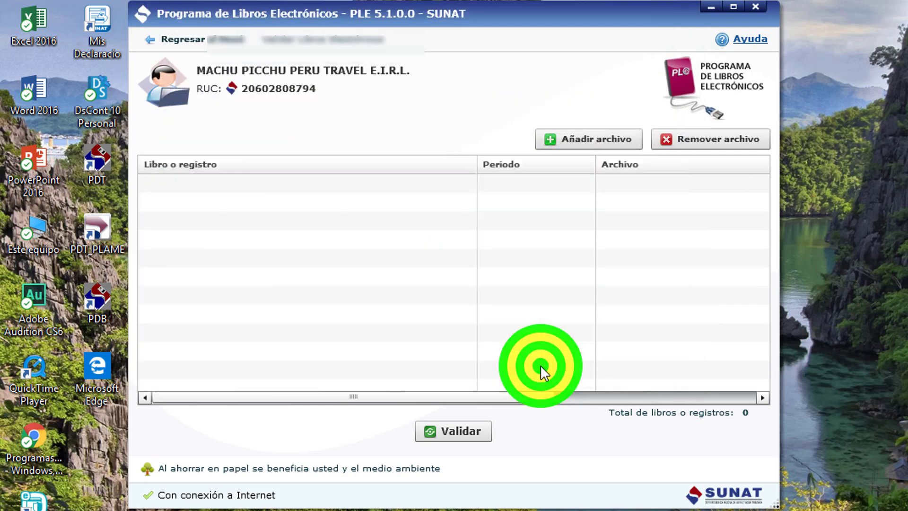
left_click(459, 430)
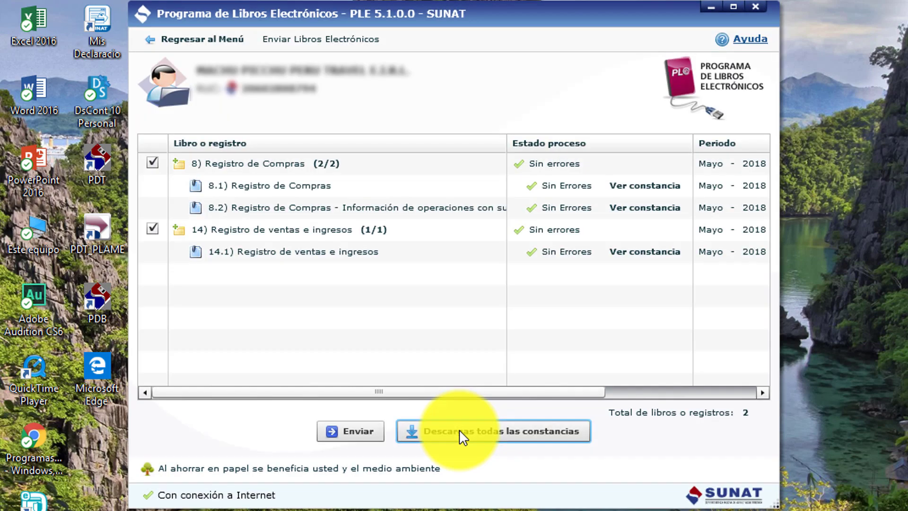
Review the control totals in the validation reports for 8.1 Registro de Compras and 14.1 Registro de ventas e ingresos.
left_click(637, 188)
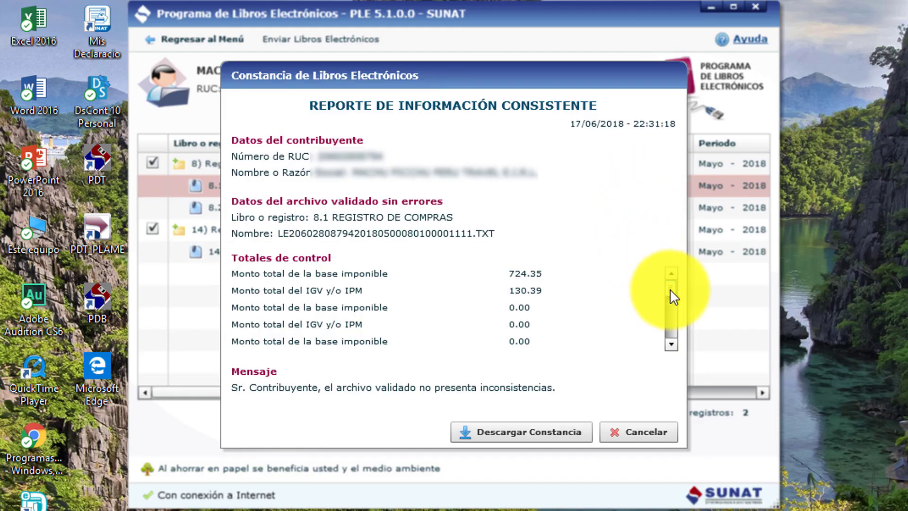
mouse_move(669, 289)
left_mouse_down()
mouse_move(673, 335)
mouse_move(668, 279)
left_mouse_up()
left_click(639, 429)
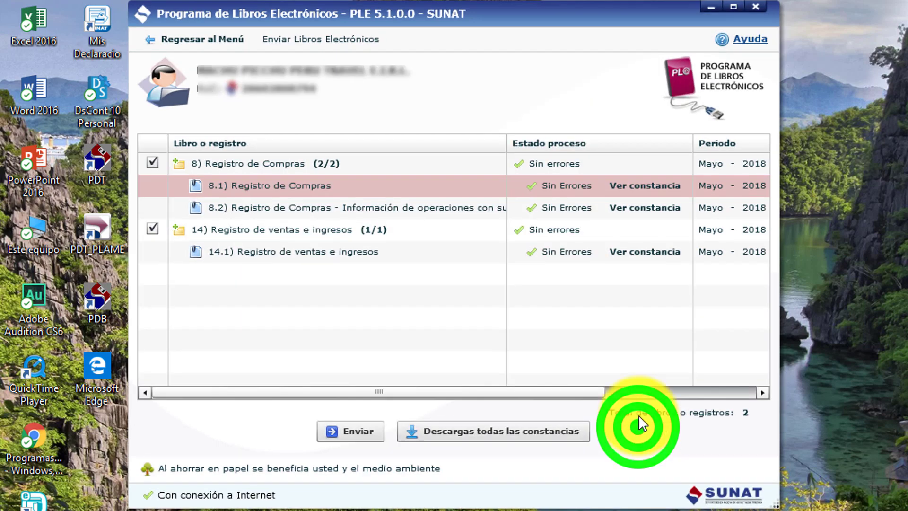
left_click(639, 256)
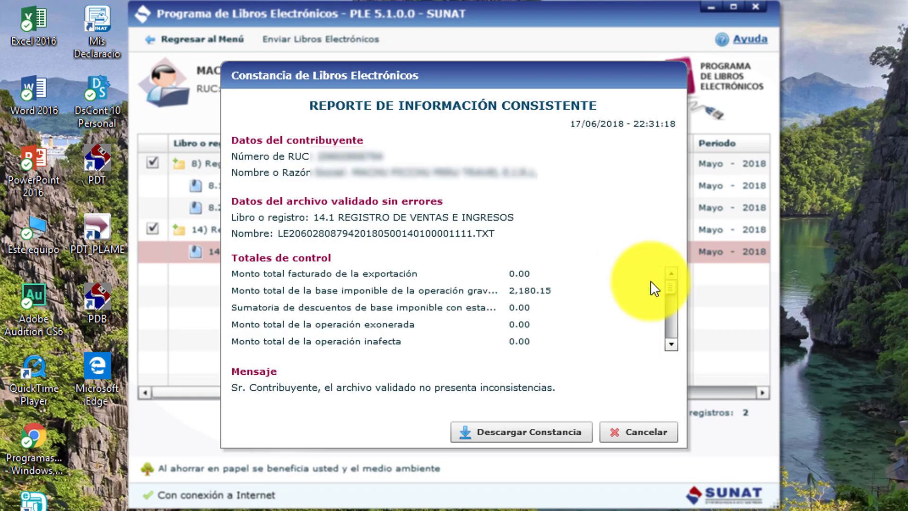
mouse_move(668, 288)
left_mouse_down()
mouse_move(672, 336)
mouse_move(668, 279)
left_mouse_up()
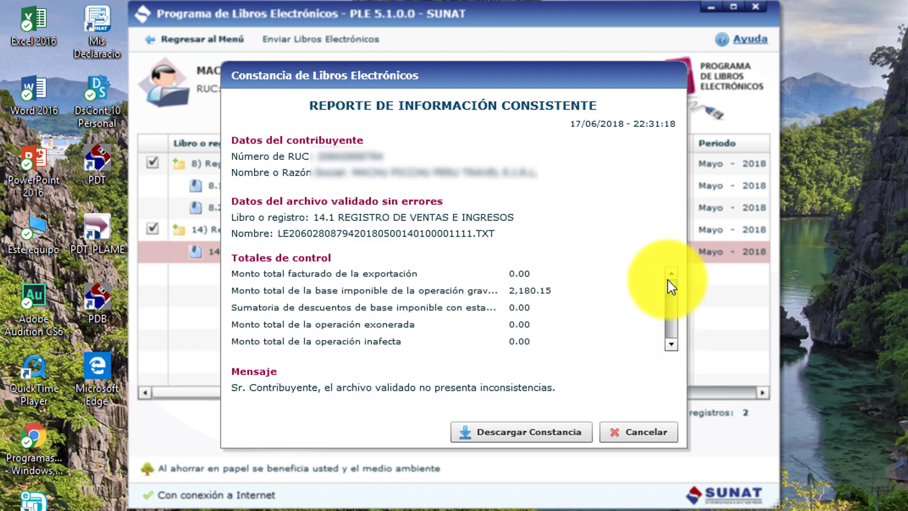
left_click(631, 430)
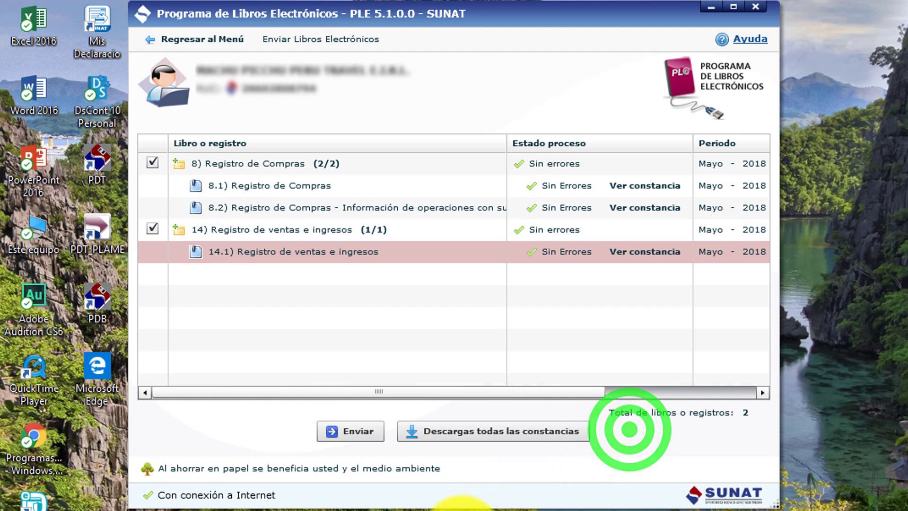
Download all validation reports into the client's PLE\Mayo folder.
key("F9")
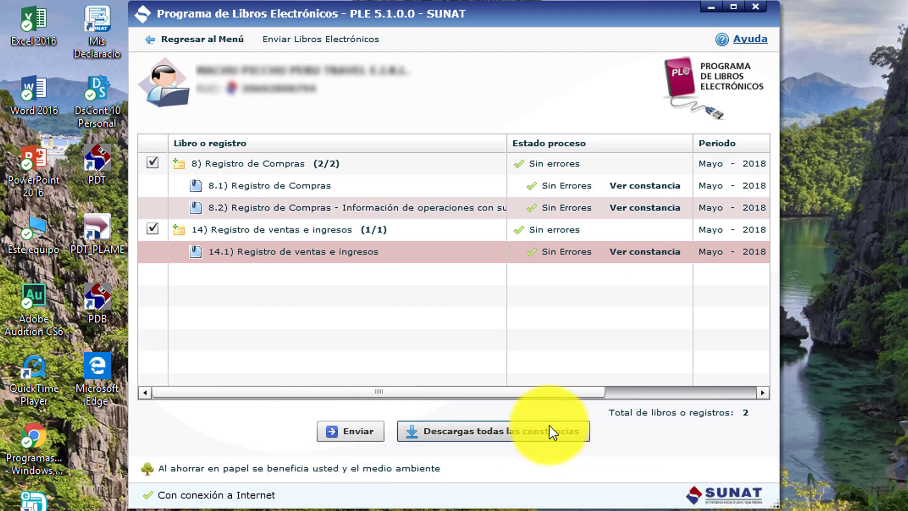
left_click(490, 434)
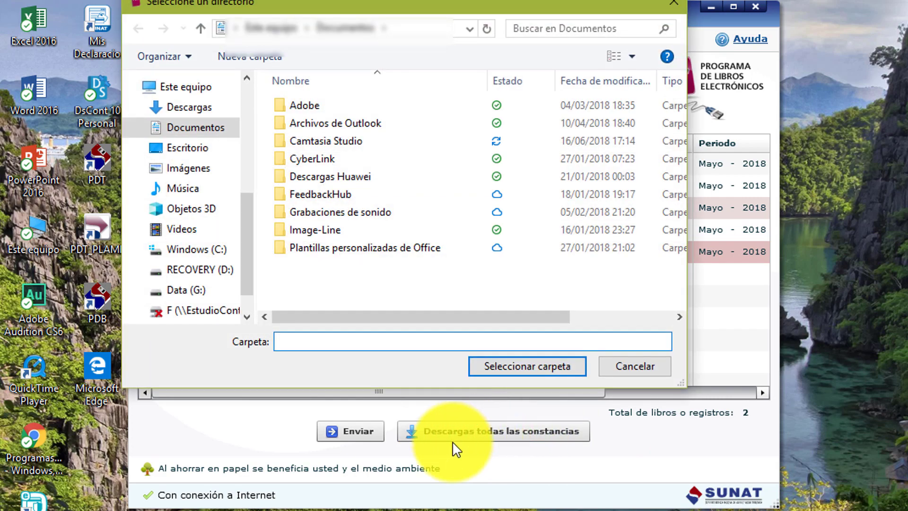
key("F9")
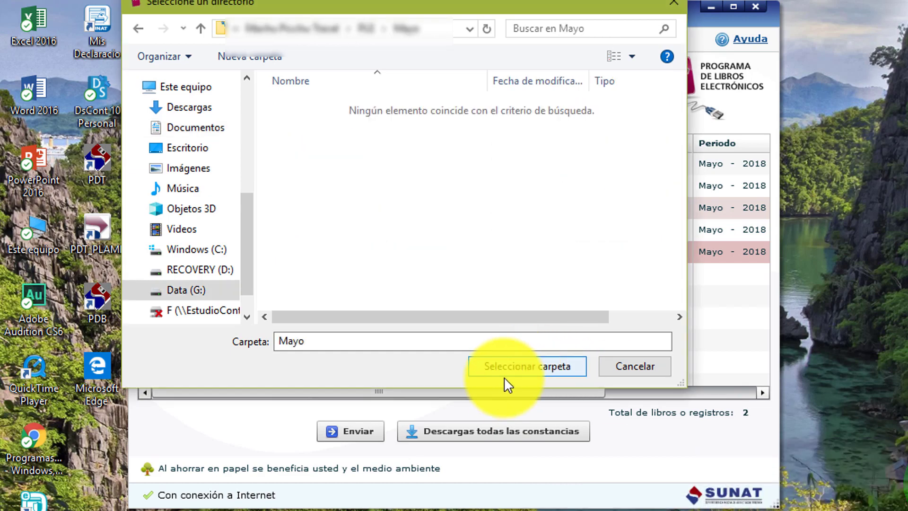
left_click(521, 365)
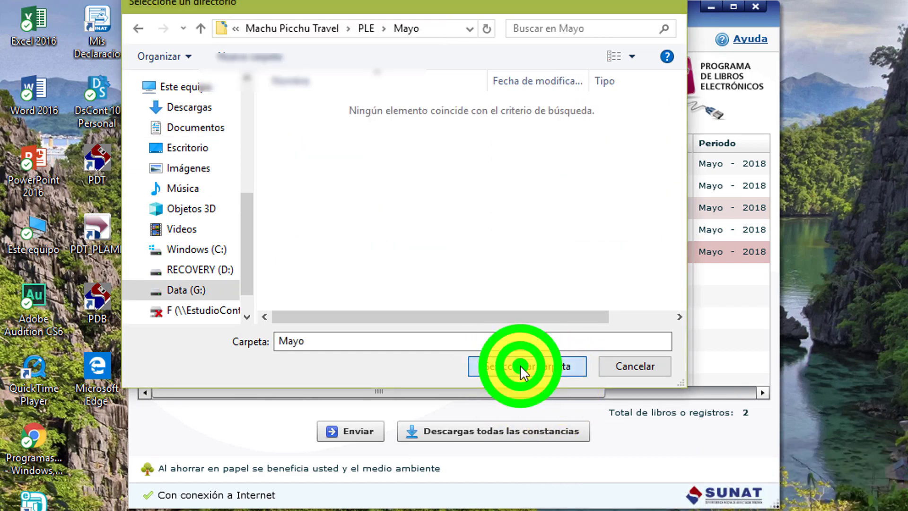
left_click(467, 280)
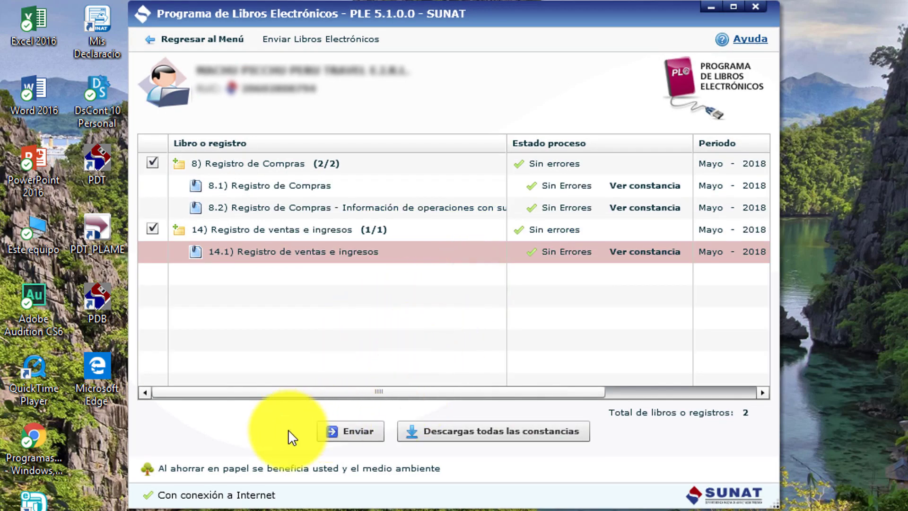
Submit the May 2018 purchases and sales registers to SUNAT, confirming the submission and accepting the summary of sent books.
left_click(337, 431)
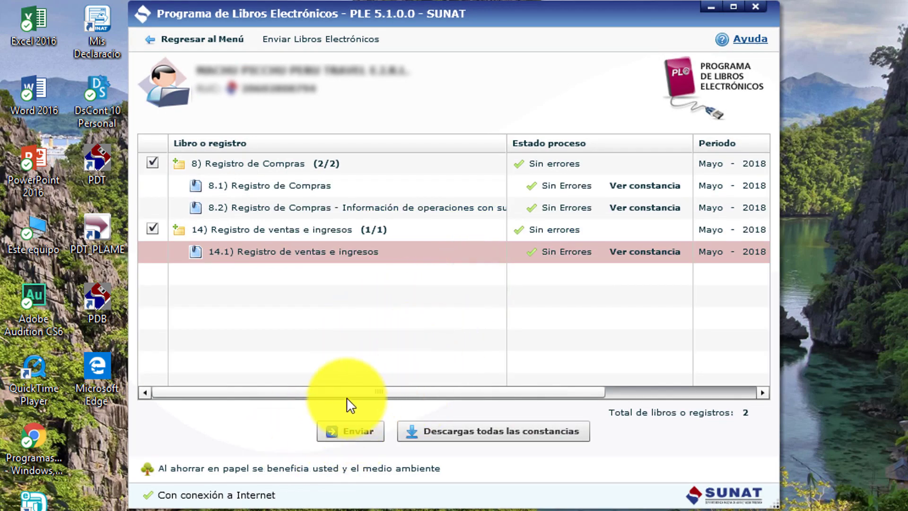
left_click(343, 432)
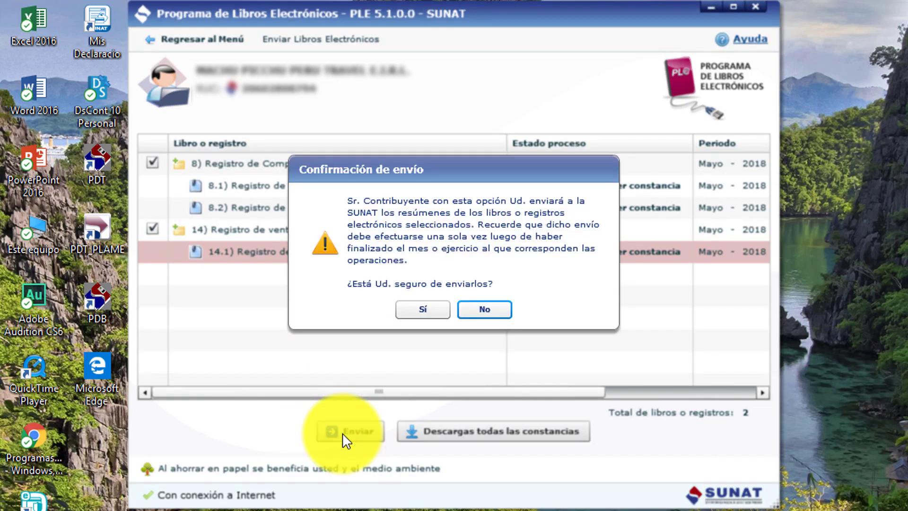
left_click(413, 314)
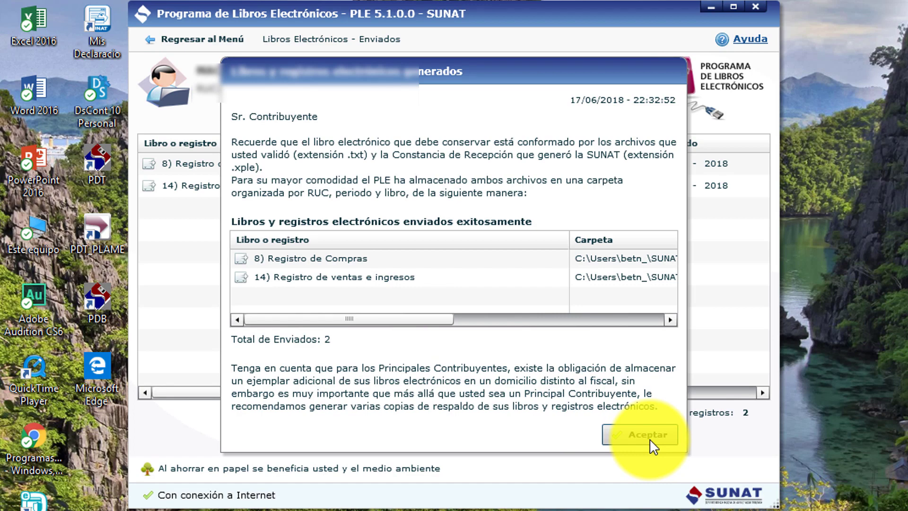
left_click(649, 438)
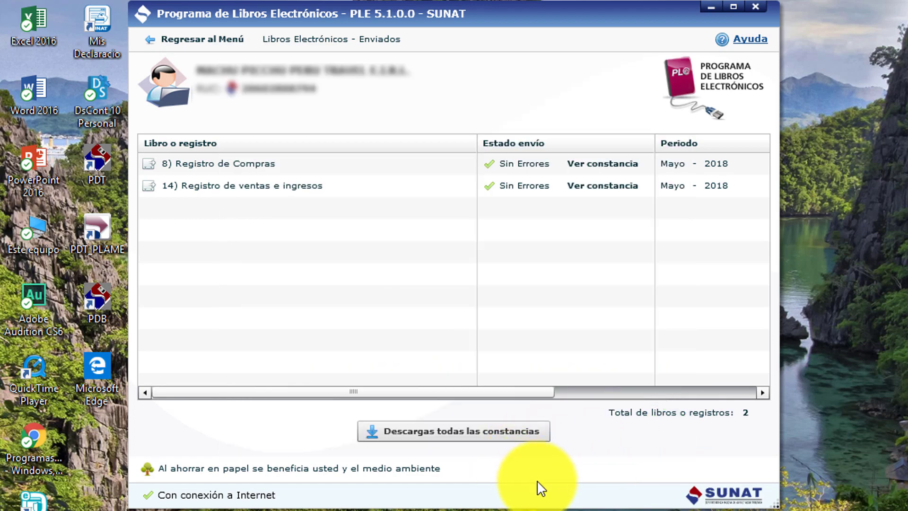
Download all reception receipts for the sent registers into the client's PLE\Mayo folder.
left_click(435, 435)
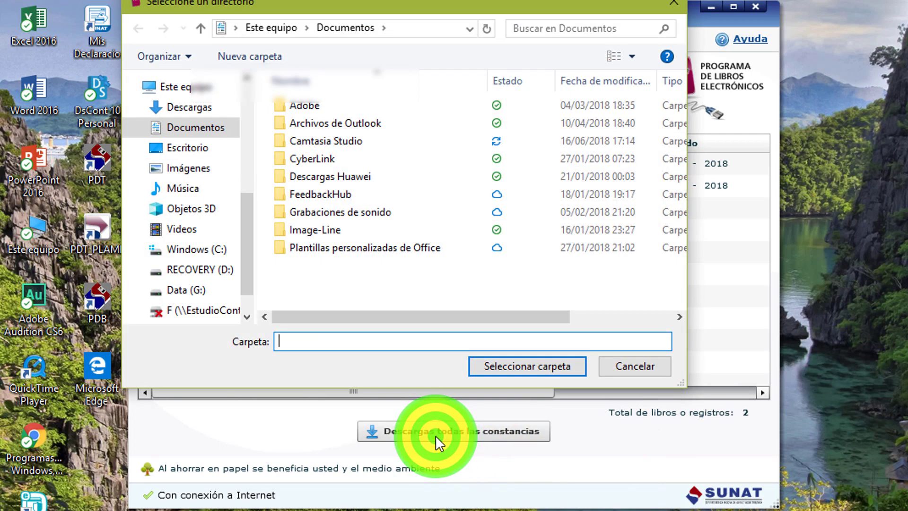
key("F9")
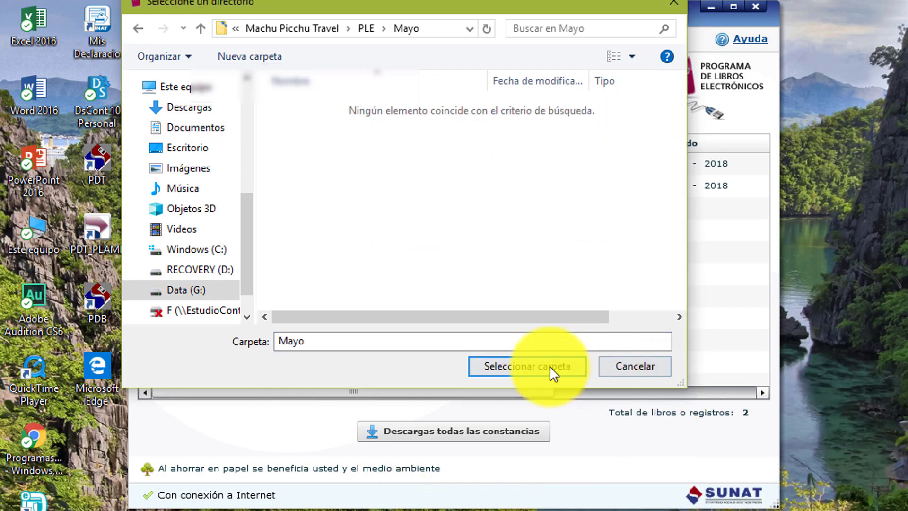
left_click(528, 367)
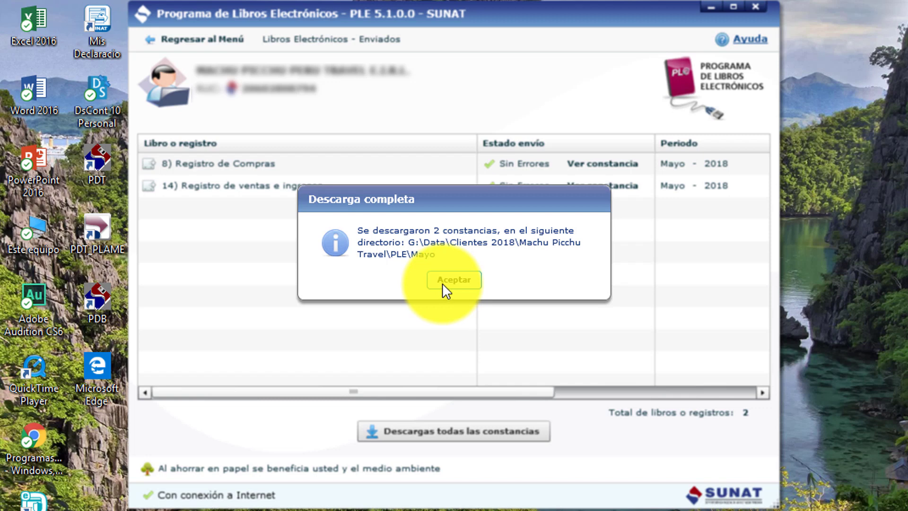
left_click(443, 284)
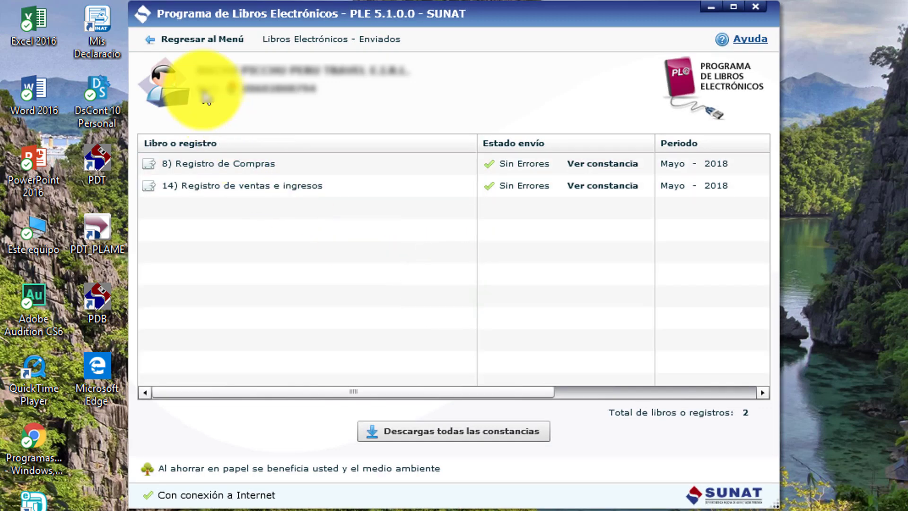
Query the PLE history for sent books of all registers dated 17/06/2018 to 17/06/2018, then return to the main menu.
left_click(191, 39)
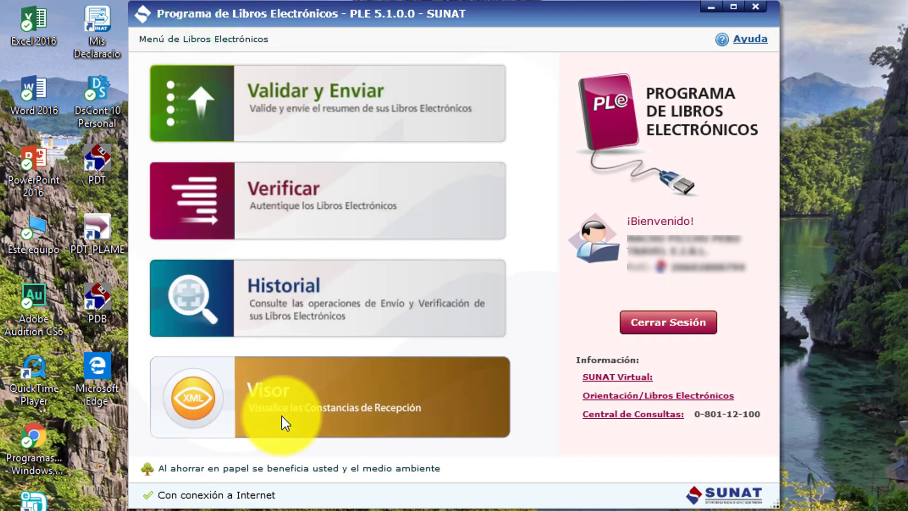
left_click(282, 293)
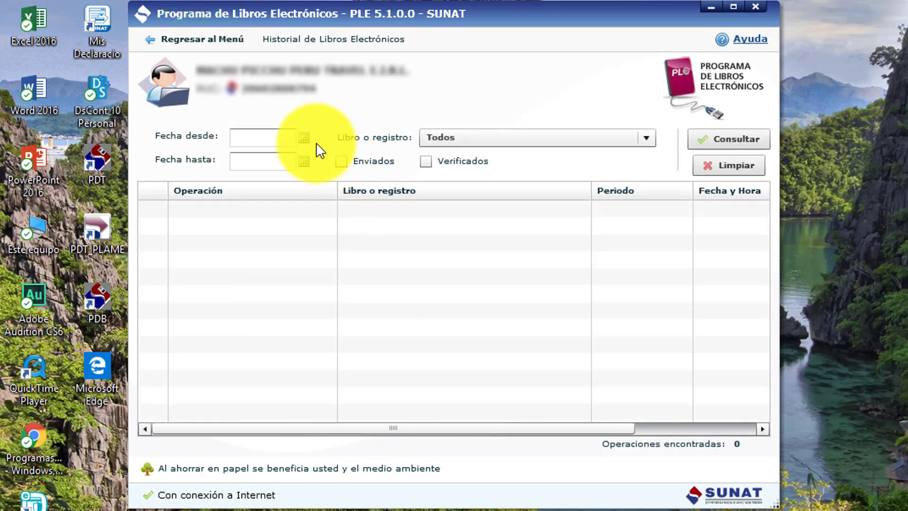
left_click(305, 137)
left_click(309, 232)
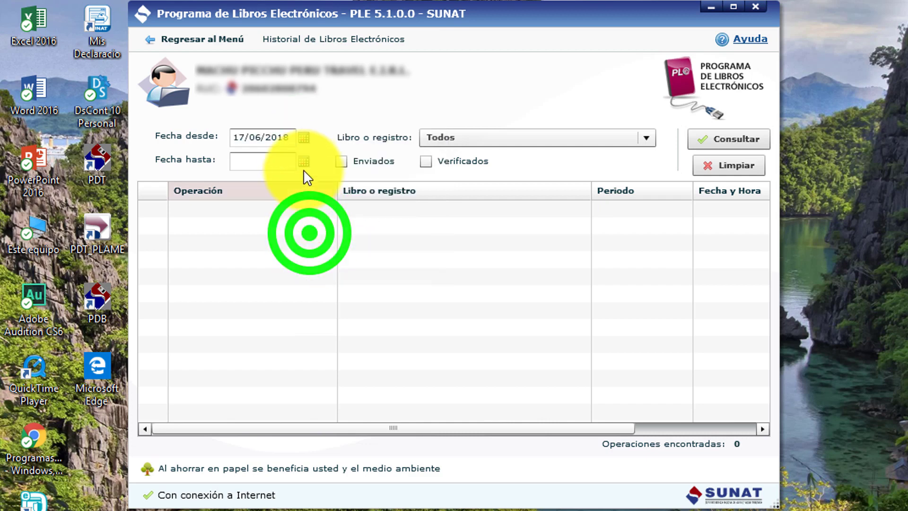
left_click(303, 161)
left_click(313, 256)
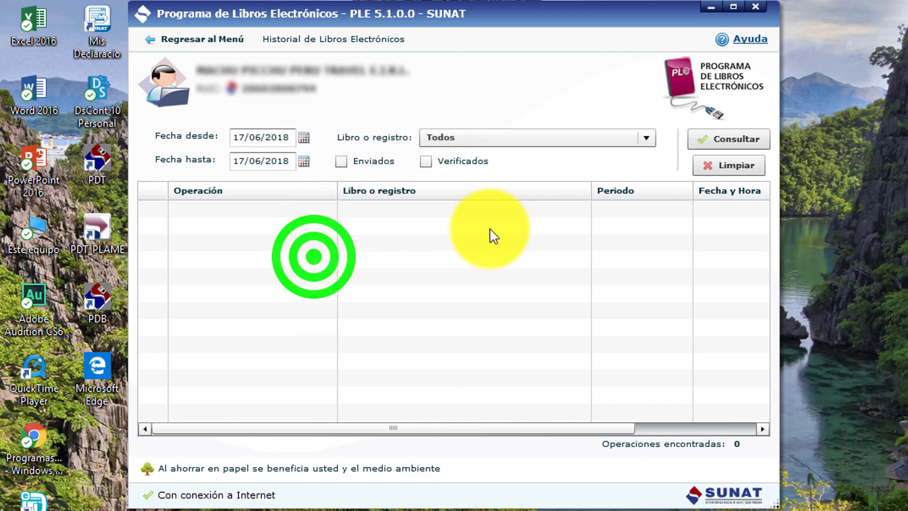
left_click(720, 140)
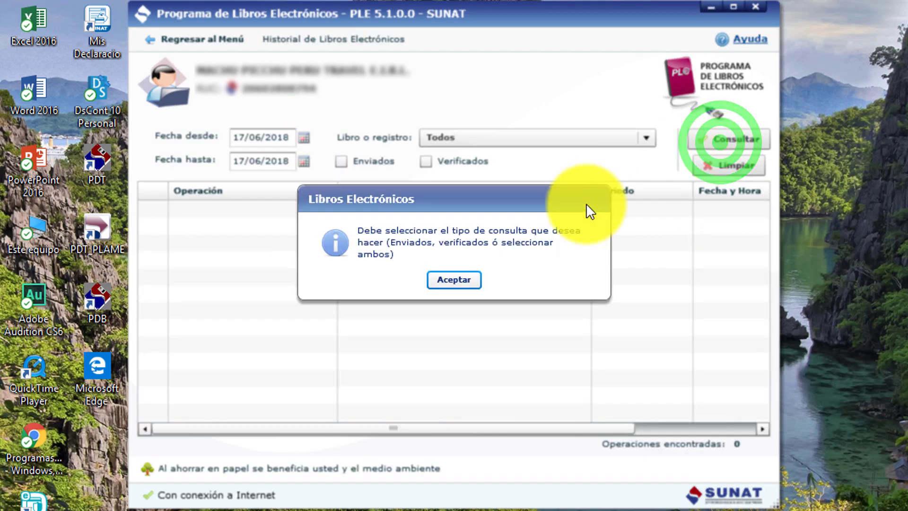
left_click(438, 284)
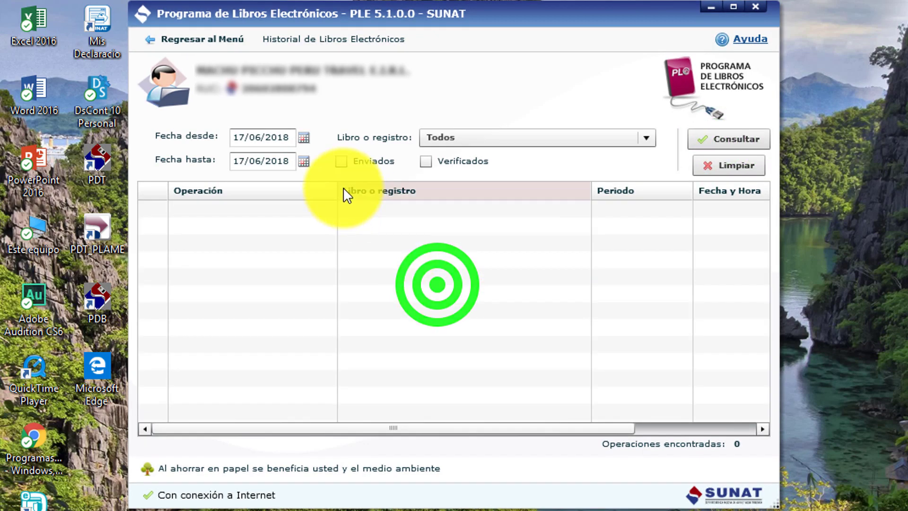
left_click(340, 162)
left_click(737, 140)
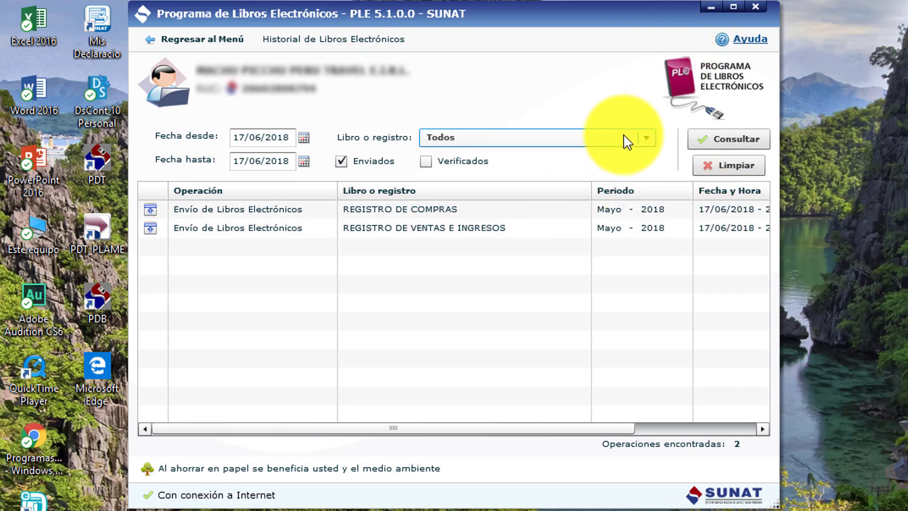
left_click(187, 39)
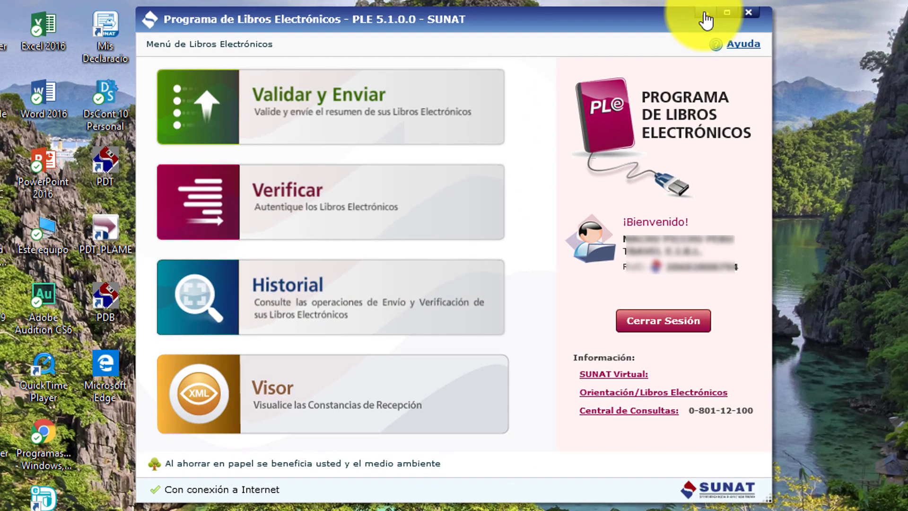
Minimize the PLE, switch to SUNAT's Sistema Integrador and accept the autosave notice.
left_click(711, 7)
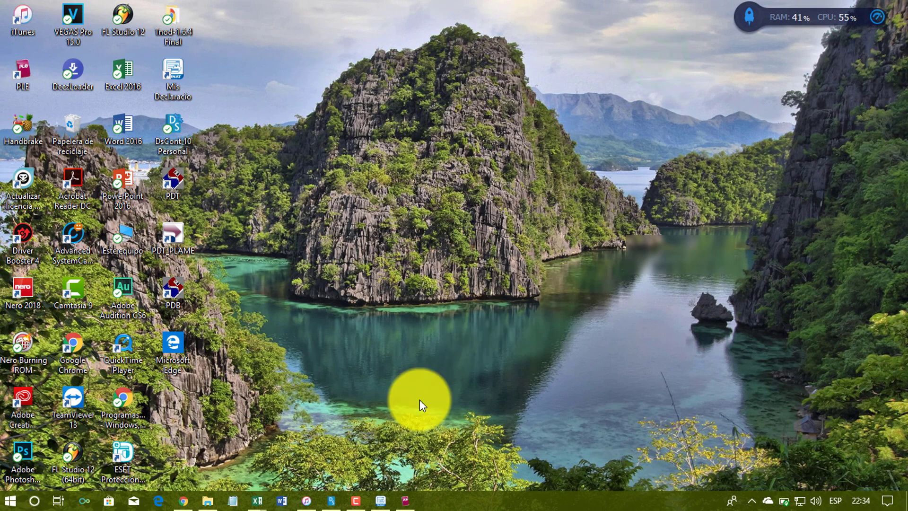
left_click(380, 500)
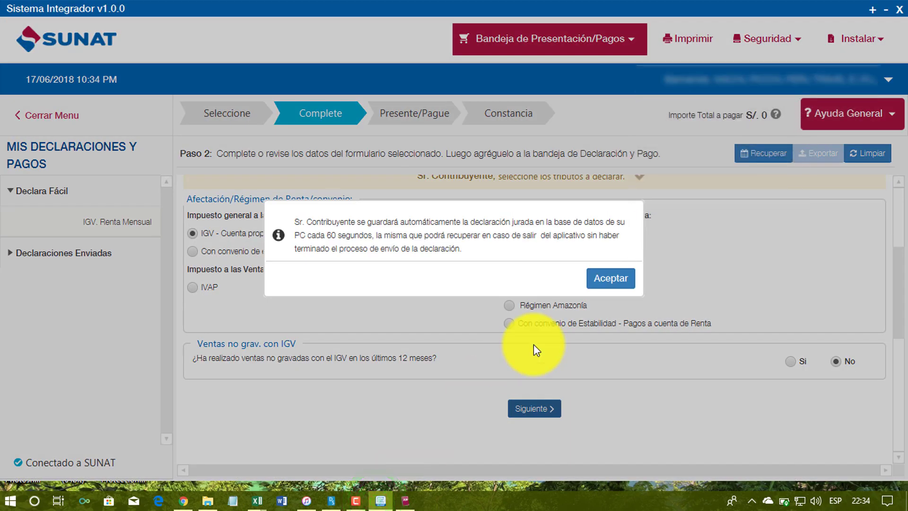
left_click(611, 279)
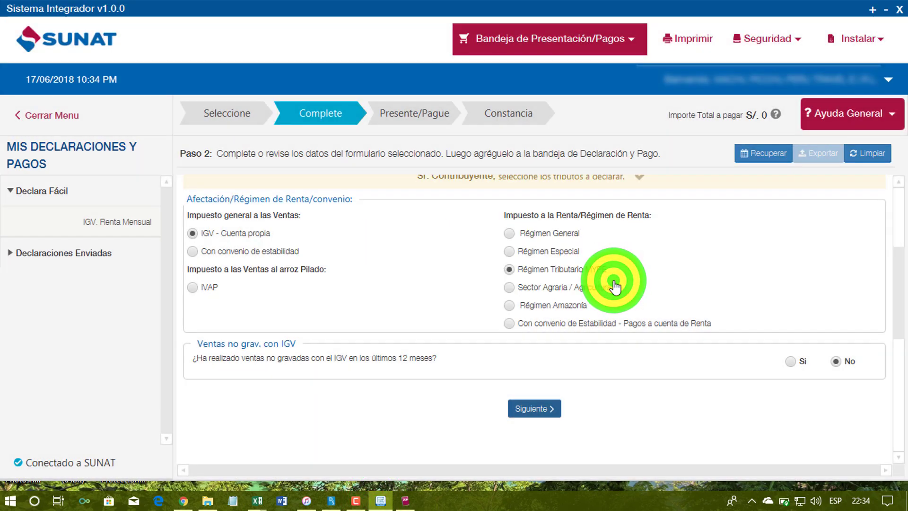
Reload the 0621 IGV Renta Mensual form, closing the steps tutorial each time it appears.
left_click(114, 227)
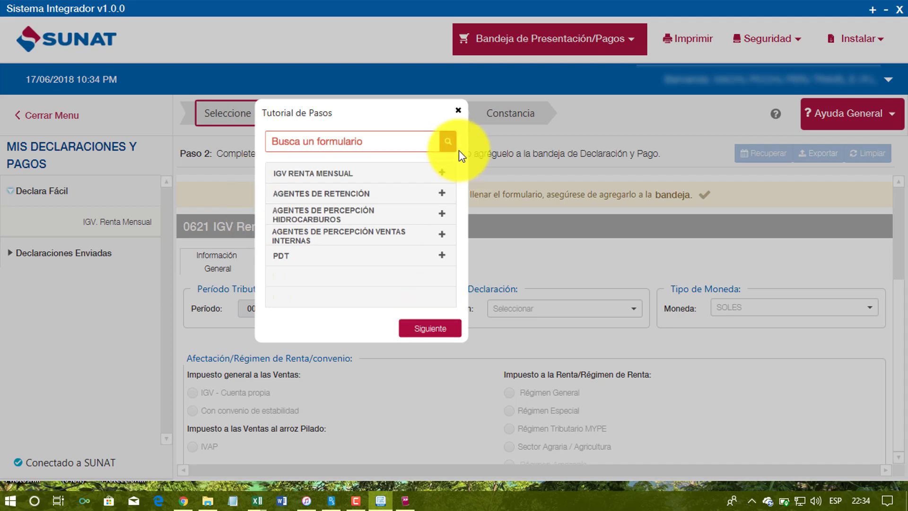
left_click(459, 110)
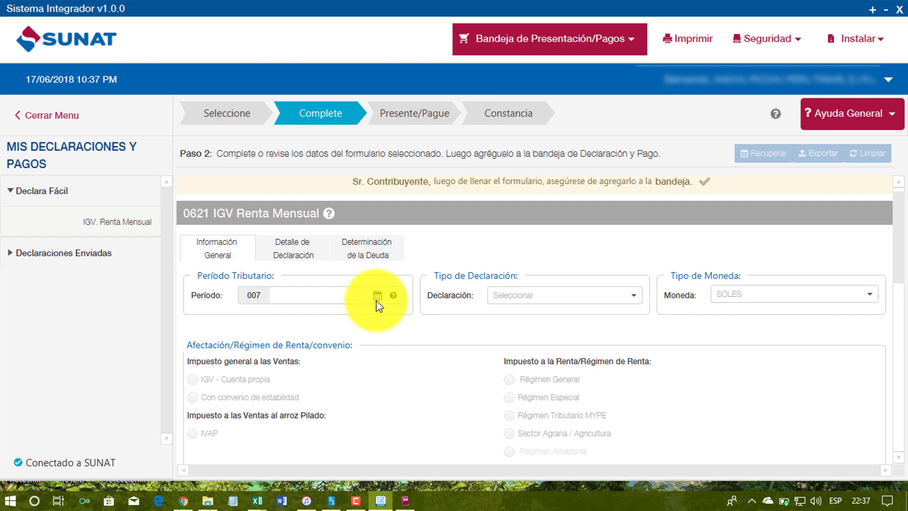
left_click(106, 230)
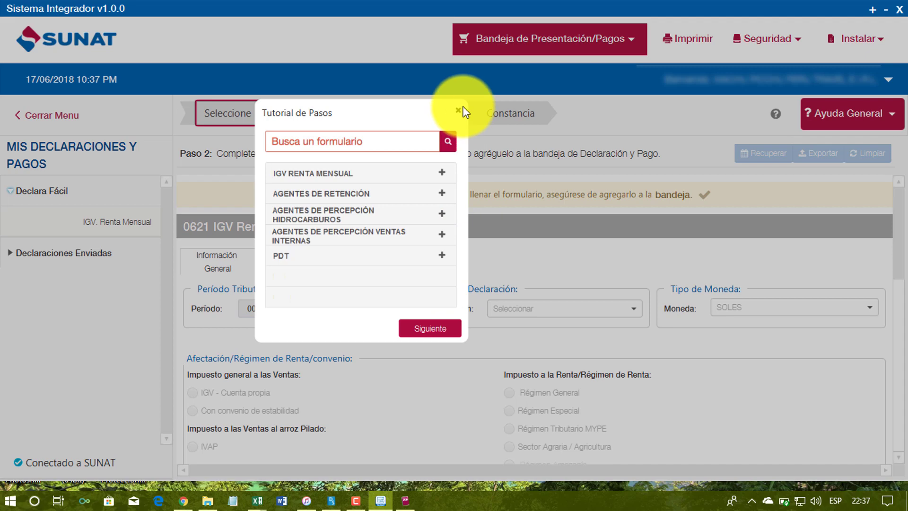
left_click(458, 110)
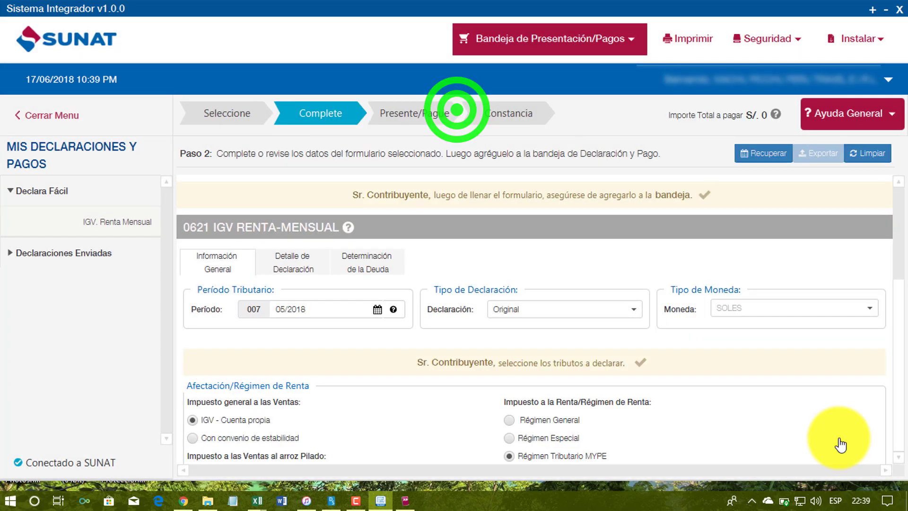
Review the form's period, declaration type and tax regime in the general information and continue to the declaration detail.
scroll(355, 318, "down", 2)
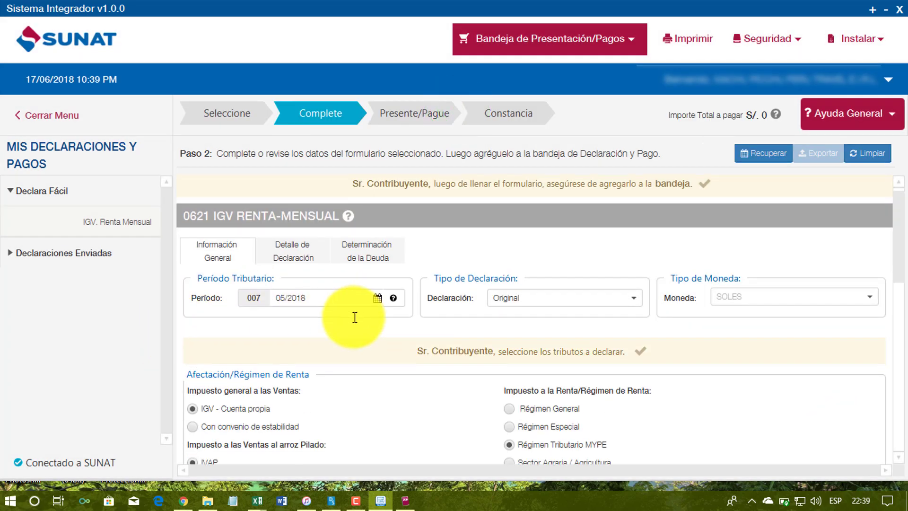
scroll(355, 317, "down", 4)
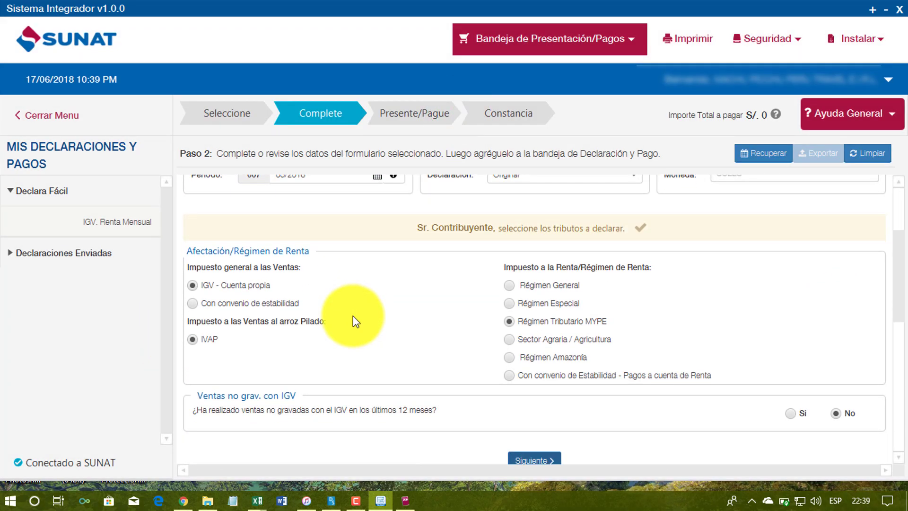
left_click(525, 424)
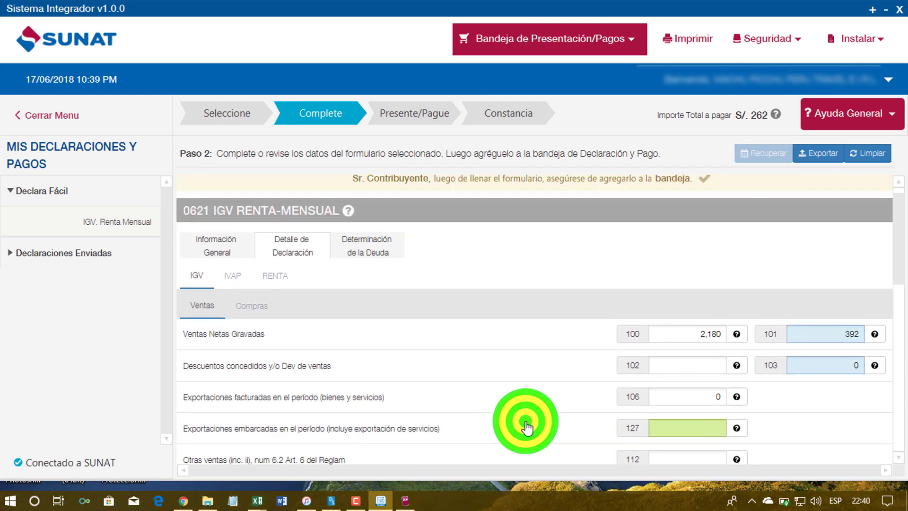
Examine the IGV sales and purchases amounts, then advance to the IVAP detail and accept the autosave notice.
scroll(526, 428, "down", 3)
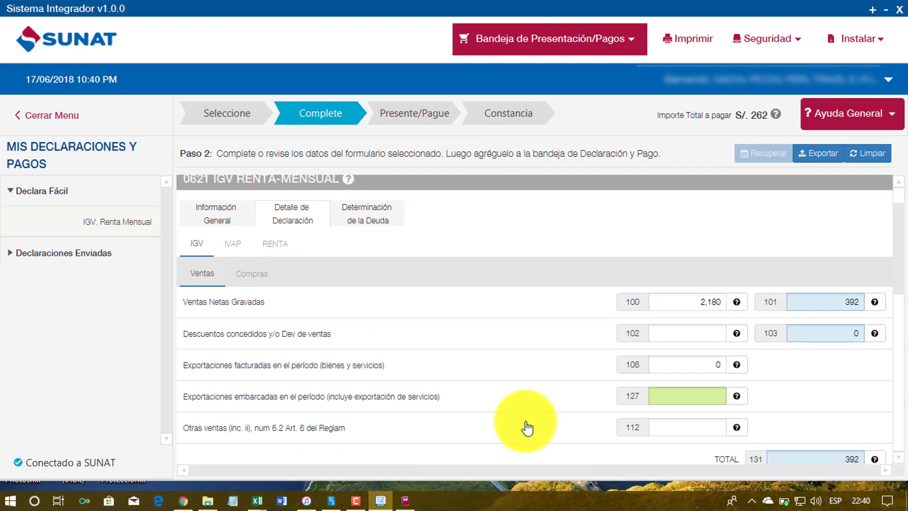
scroll(524, 425, "down", 1)
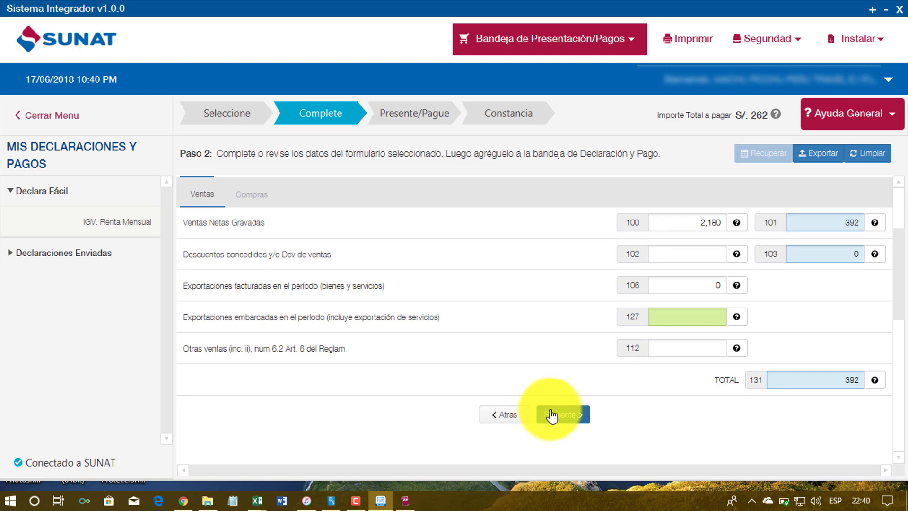
left_click(252, 195)
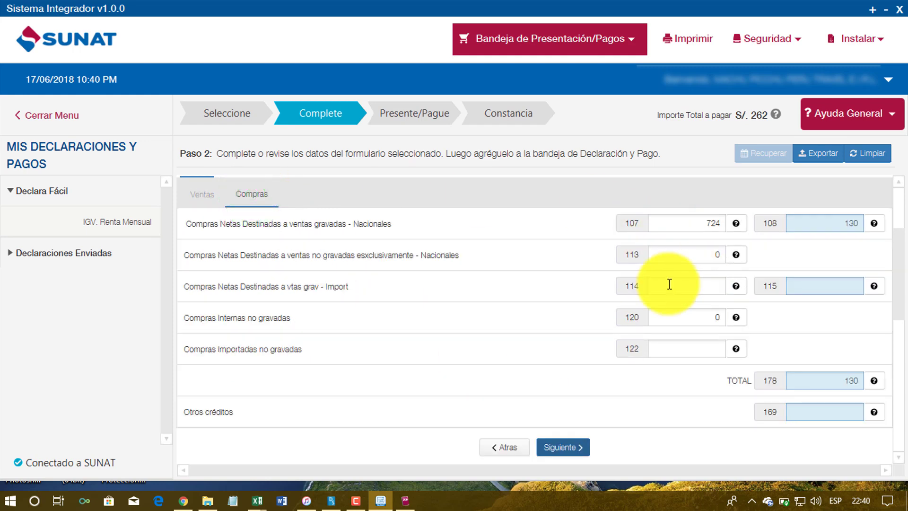
scroll(598, 340, "down", 1)
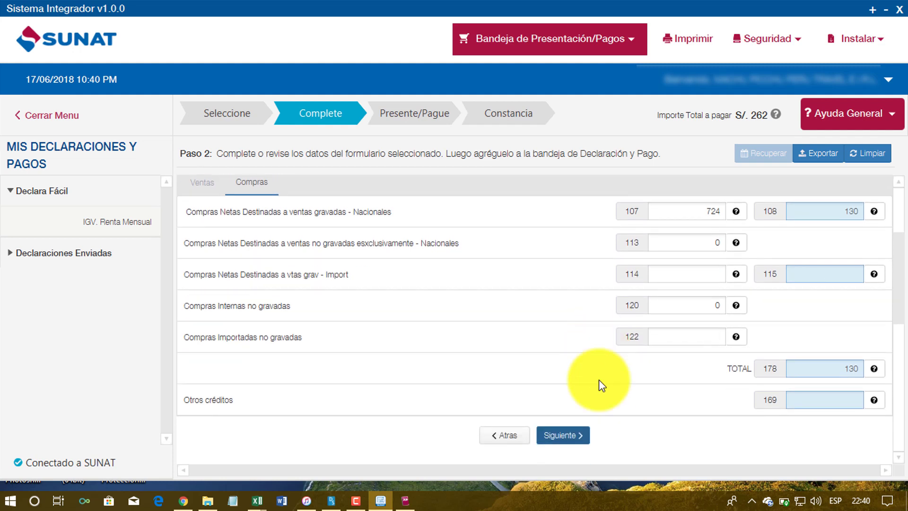
left_click(560, 435)
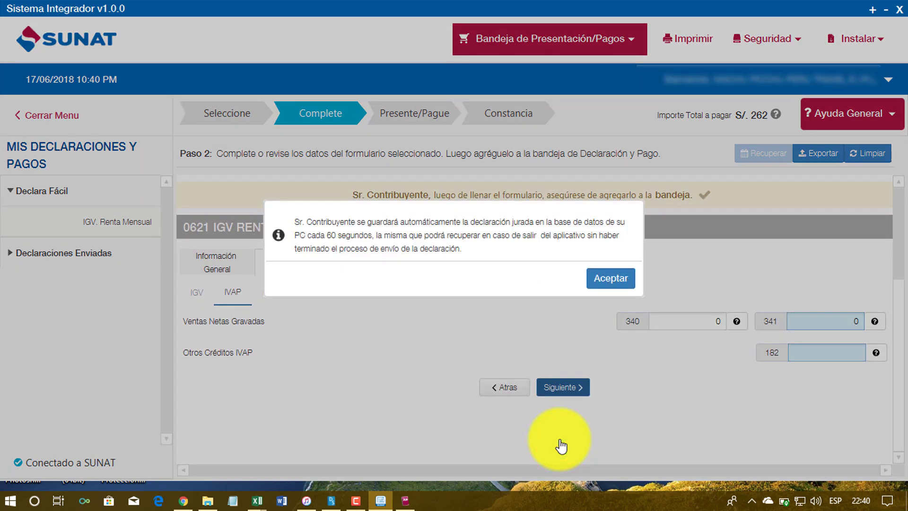
left_click(600, 279)
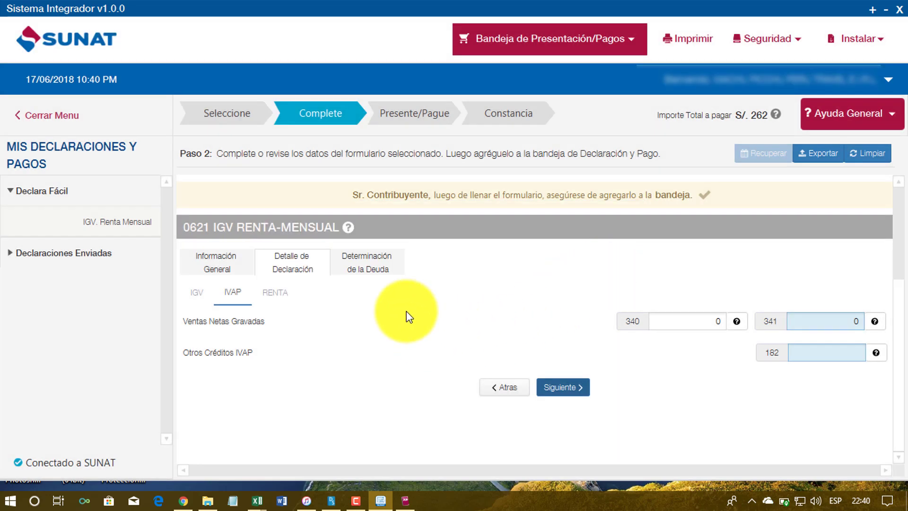
Enter 2,180 as Ingresos Netos (field 301) in the RENTA section of the declaration detail.
left_click(377, 270)
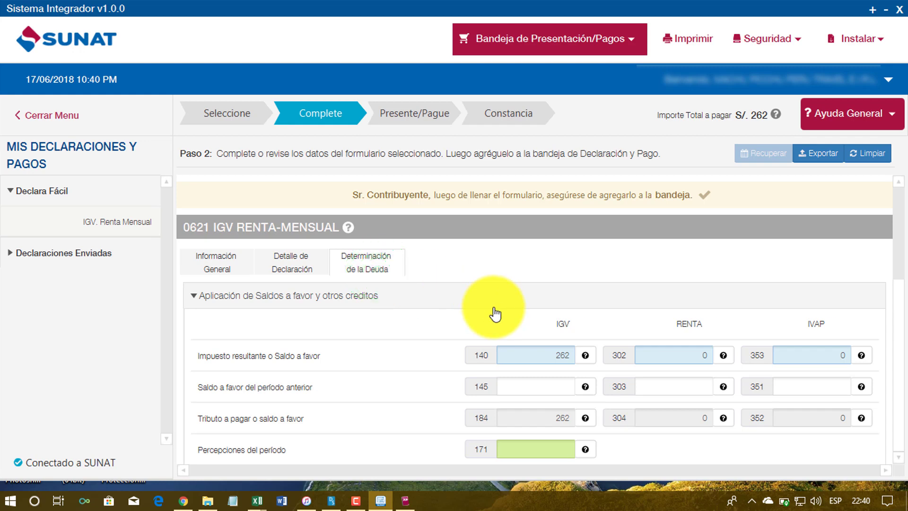
left_click(298, 272)
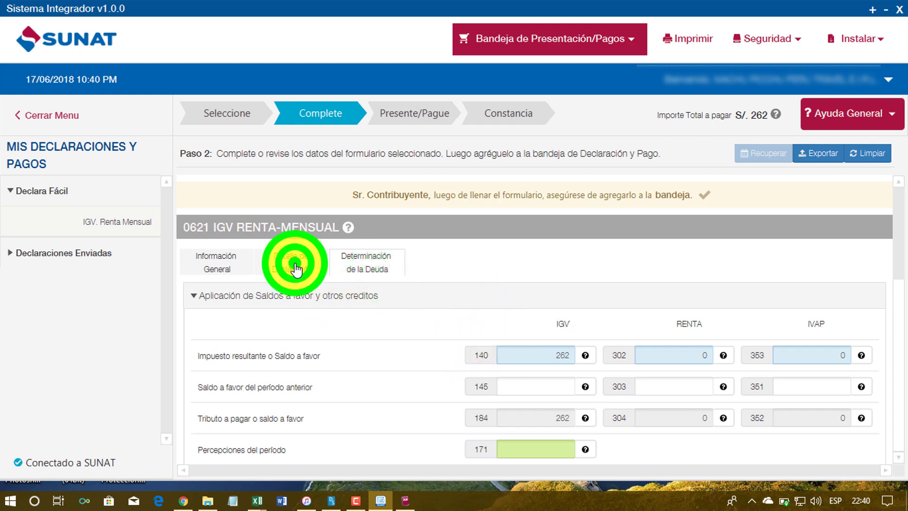
left_click(276, 296)
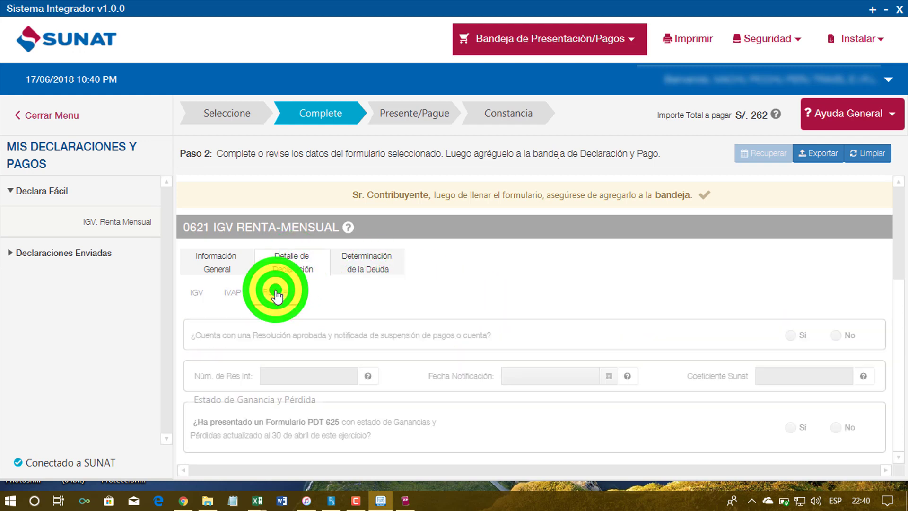
scroll(504, 342, "down", 2)
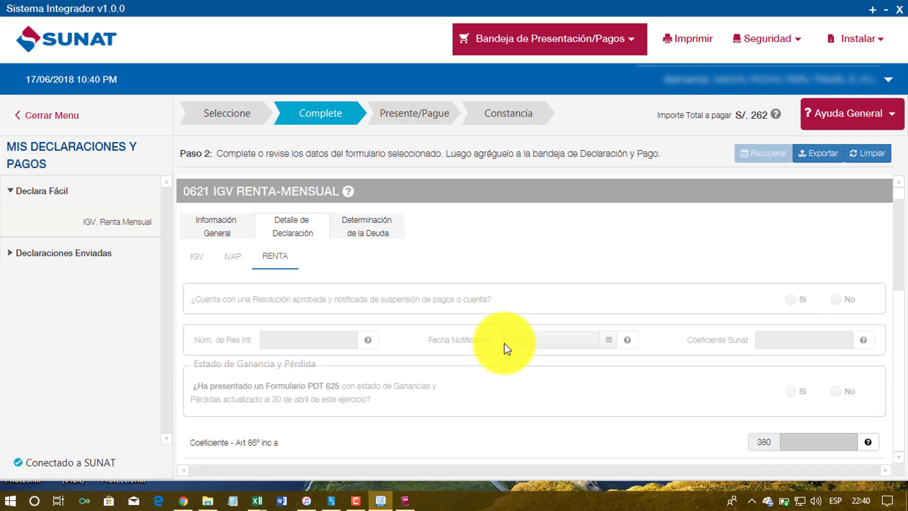
scroll(504, 342, "down", 1)
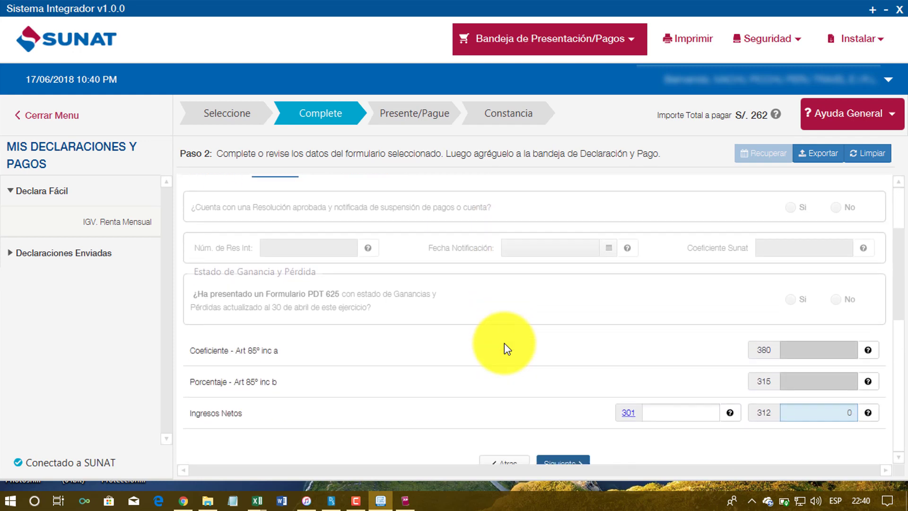
left_click(689, 408)
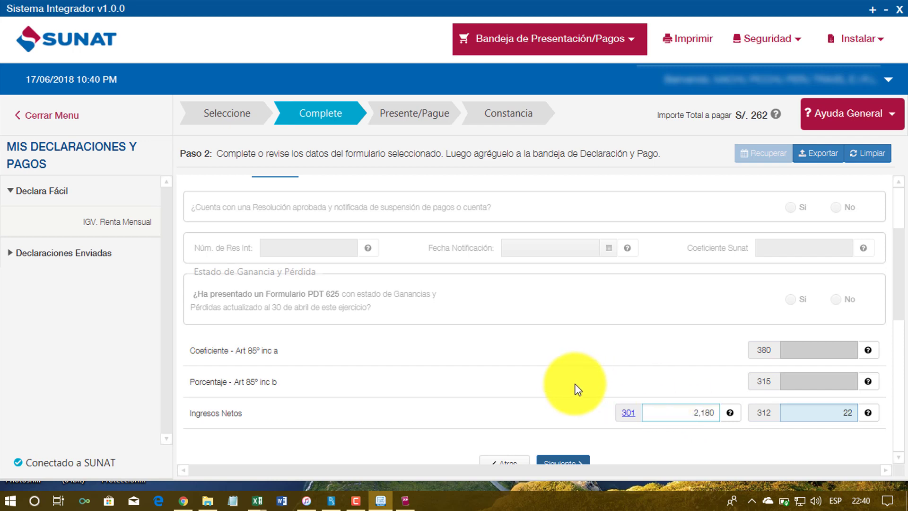
Continue to the debt determination and review the balances and credits applied to IGV, Renta and IVAP.
scroll(574, 387, "down", 1)
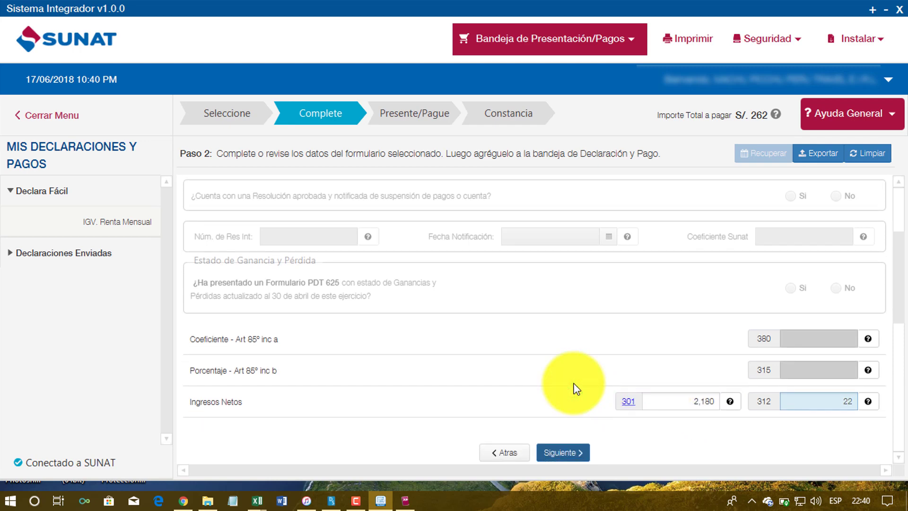
scroll(577, 389, "down", 3)
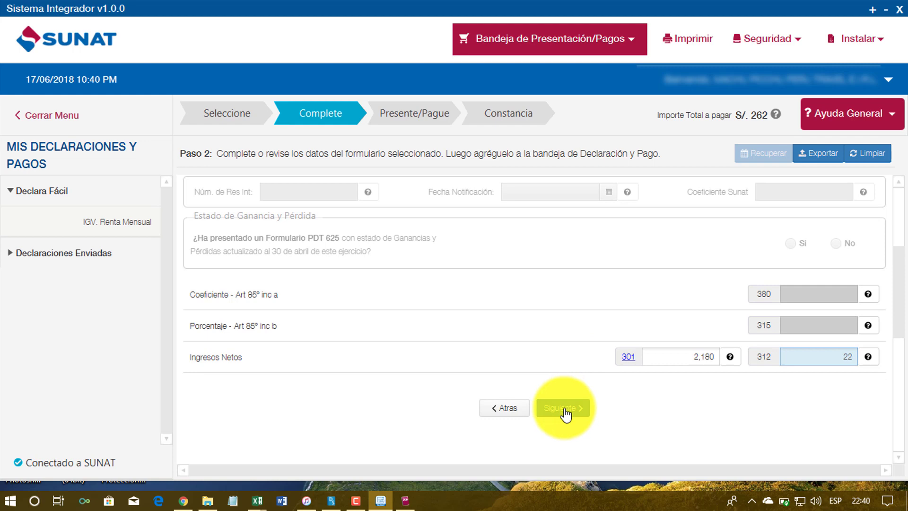
left_click(565, 410)
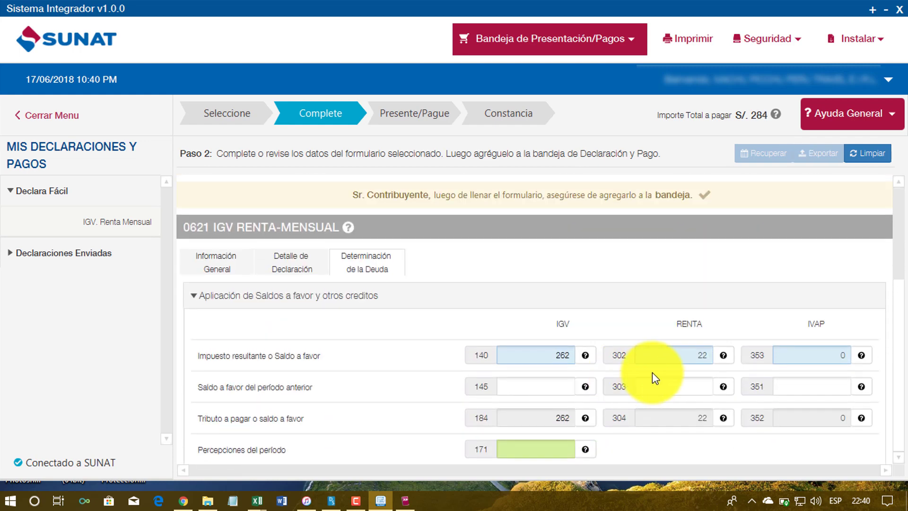
scroll(653, 373, "down", 4)
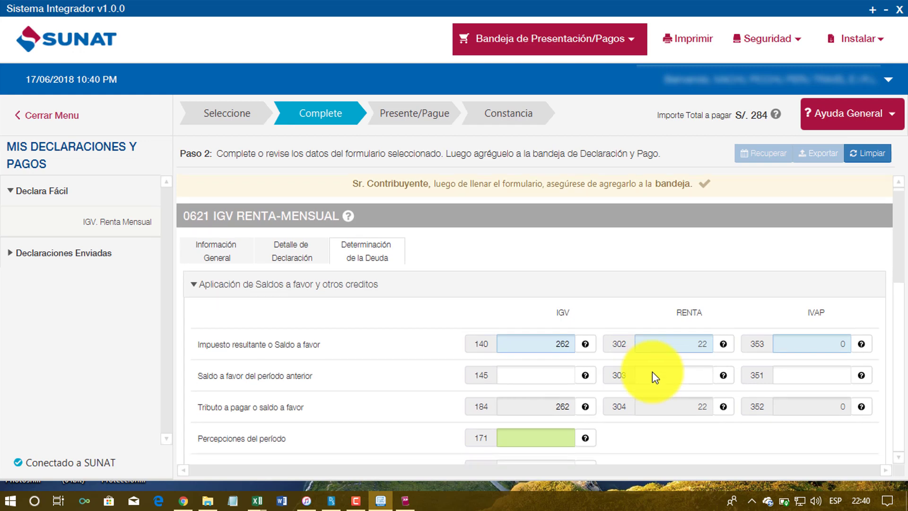
scroll(652, 371, "down", 3)
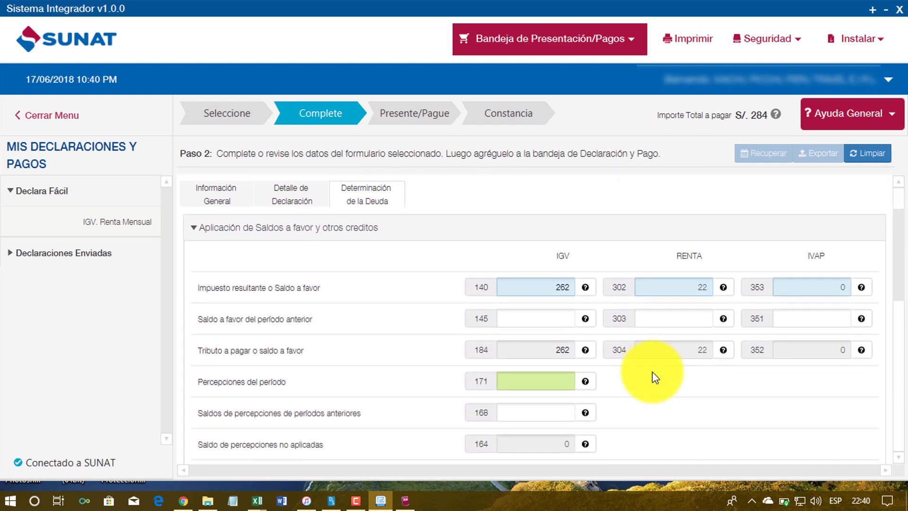
Set the Importe a Pagar to 0 for both IGV (field 189) and Renta (field 307) in the debt determination.
scroll(651, 371, "down", 5)
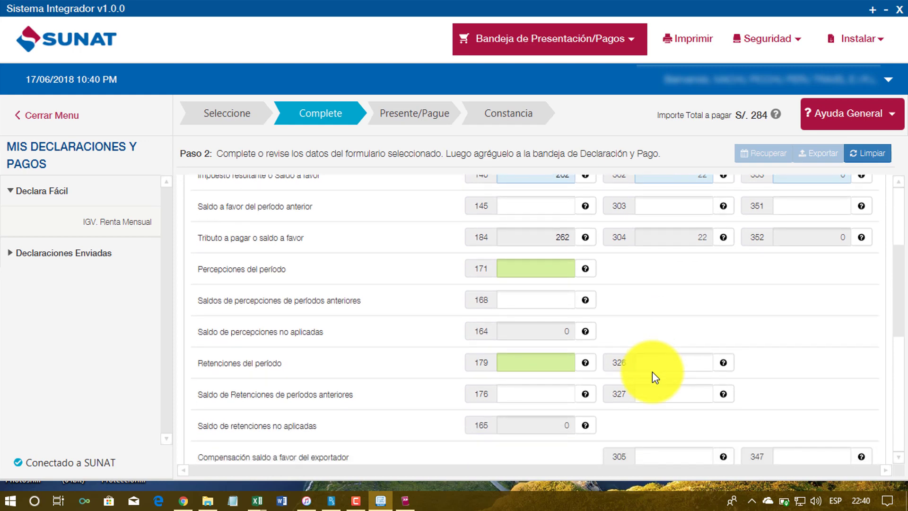
scroll(651, 371, "down", 5)
scroll(651, 371, "down", 4)
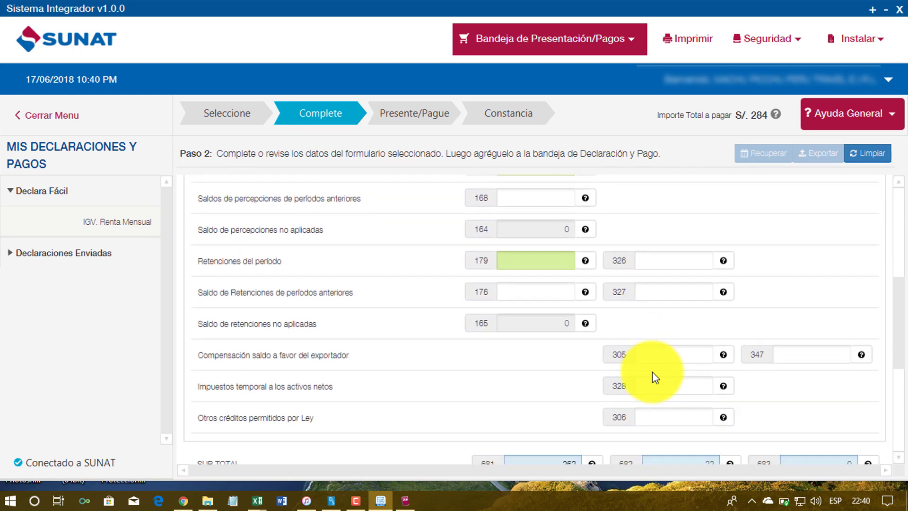
scroll(652, 372, "down", 3)
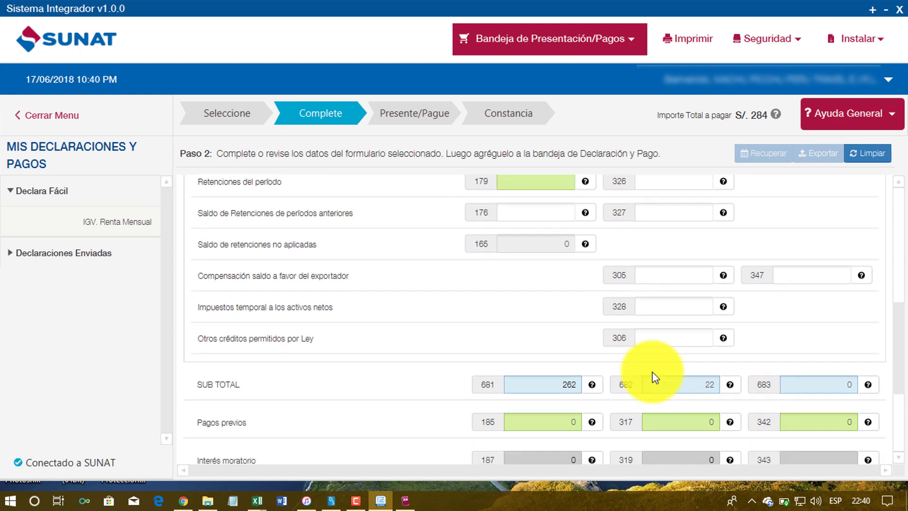
scroll(652, 371, "down", 2)
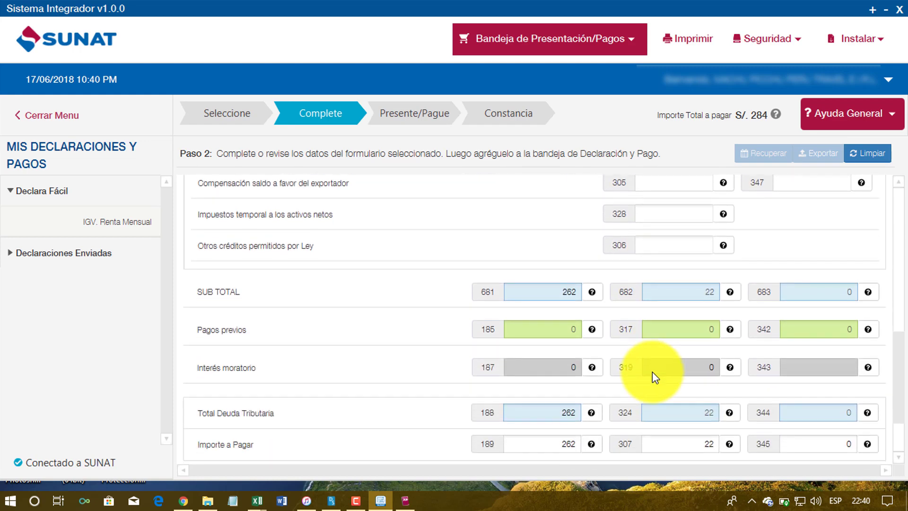
scroll(652, 371, "down", 2)
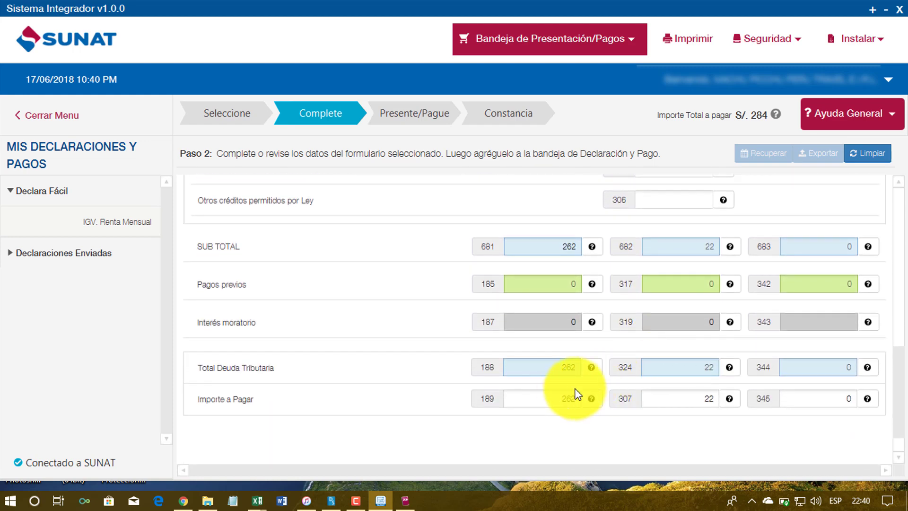
double_click(558, 399)
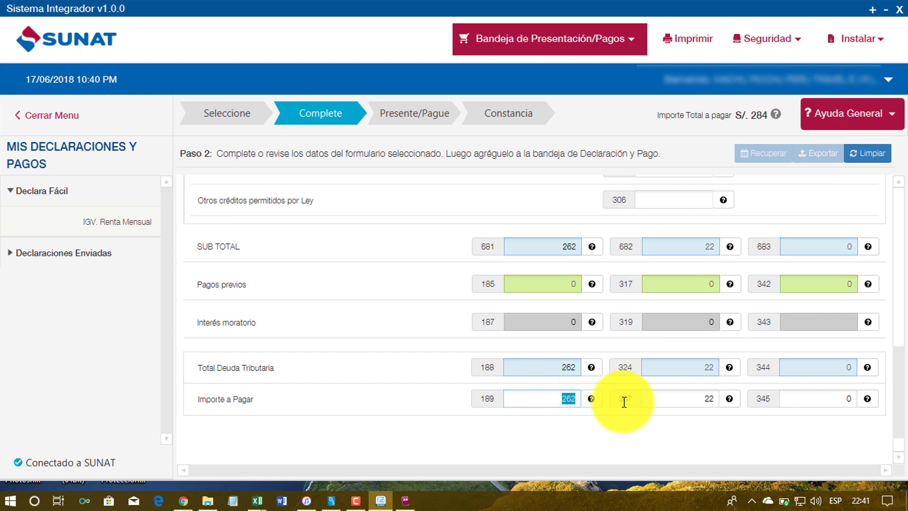
key("End")
key("BackSpace")
key("BackSpace")
key("BackSpace")
type("0")
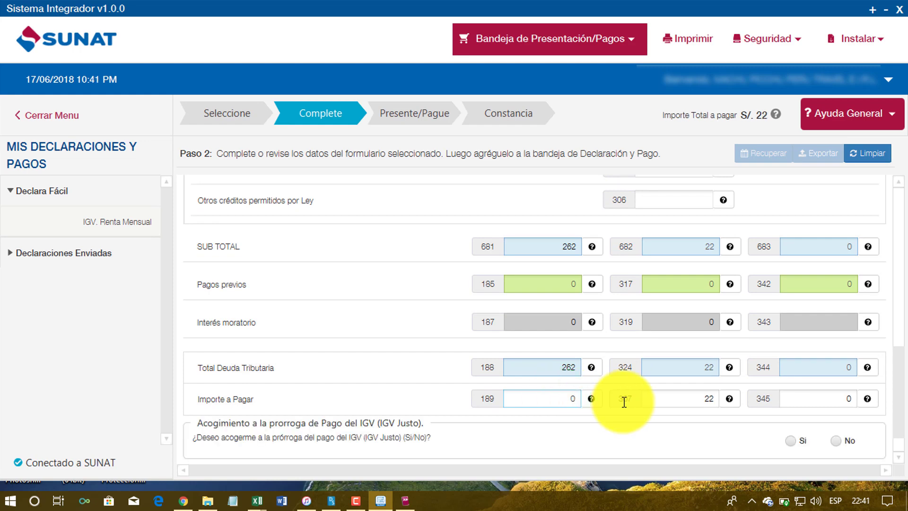
double_click(691, 399)
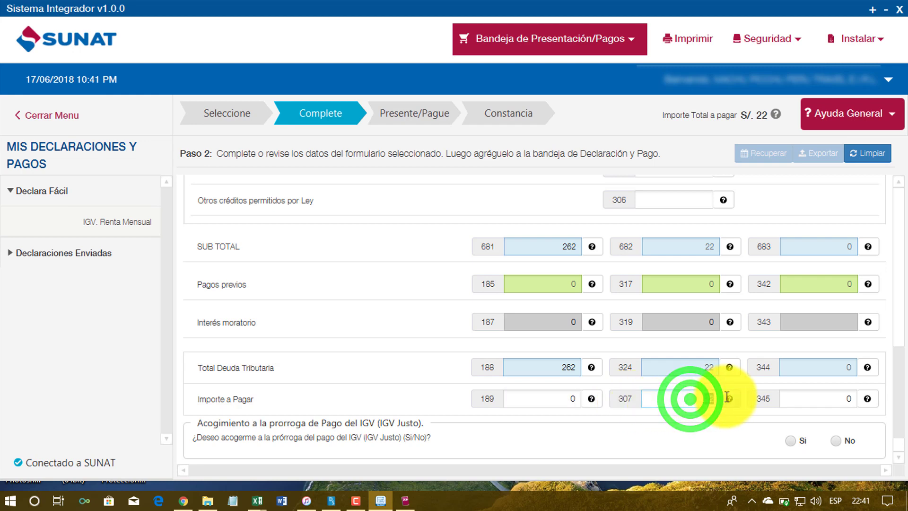
type("0")
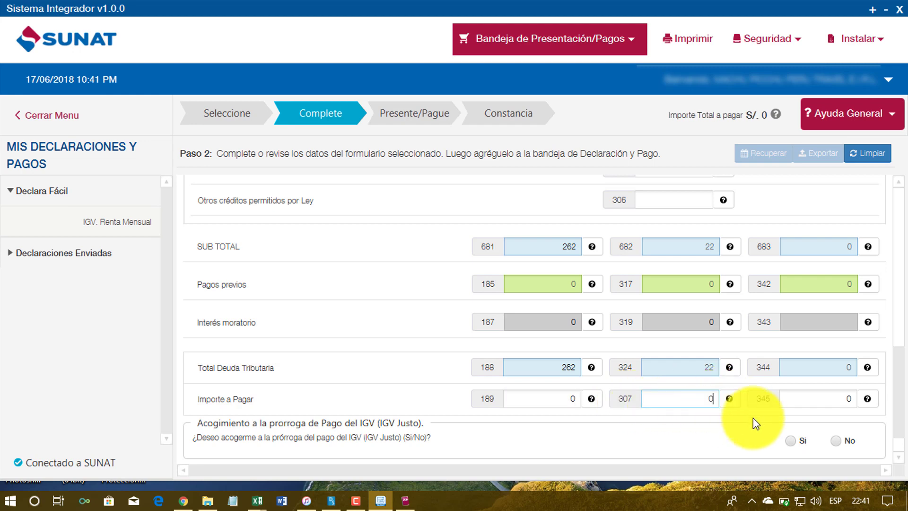
Validate the completed fields, accept the notice and add the form to the presentation and payment tray.
scroll(723, 440, "down", 1)
scroll(723, 439, "down", 1)
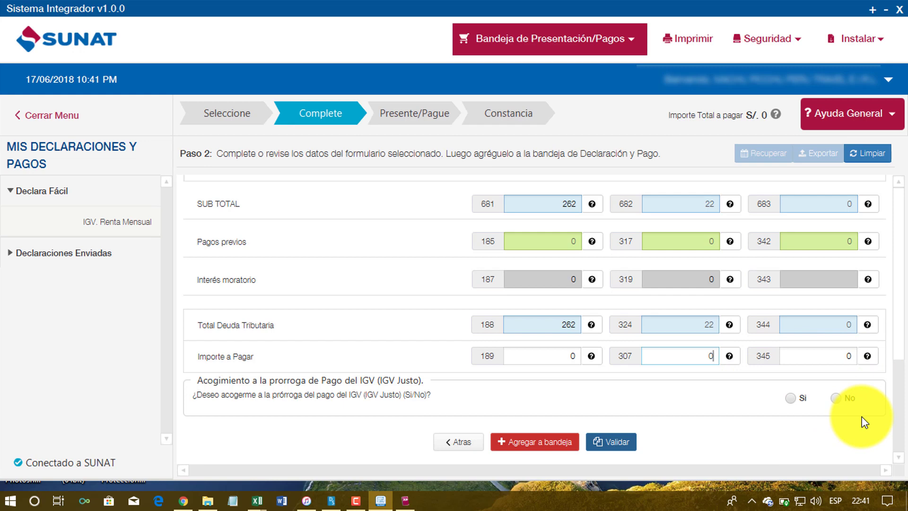
left_click(898, 332)
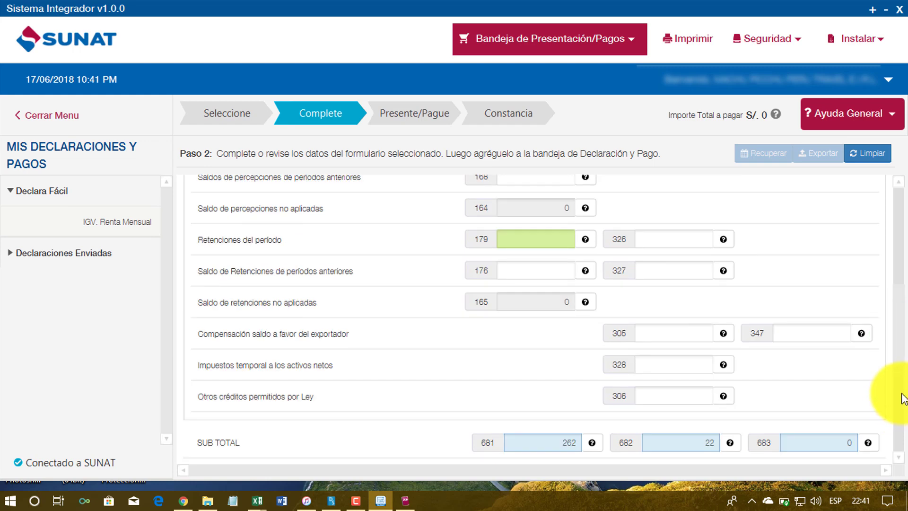
left_click(901, 411)
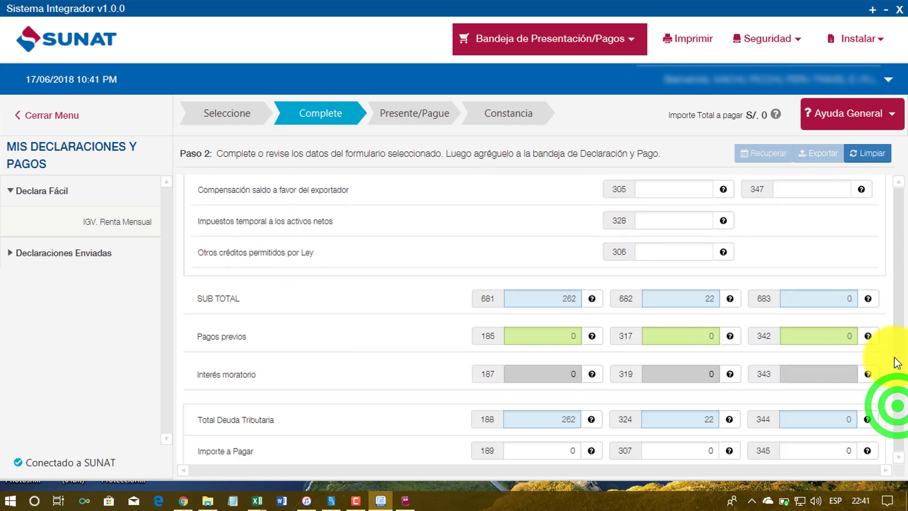
left_click_drag(897, 371, 892, 407)
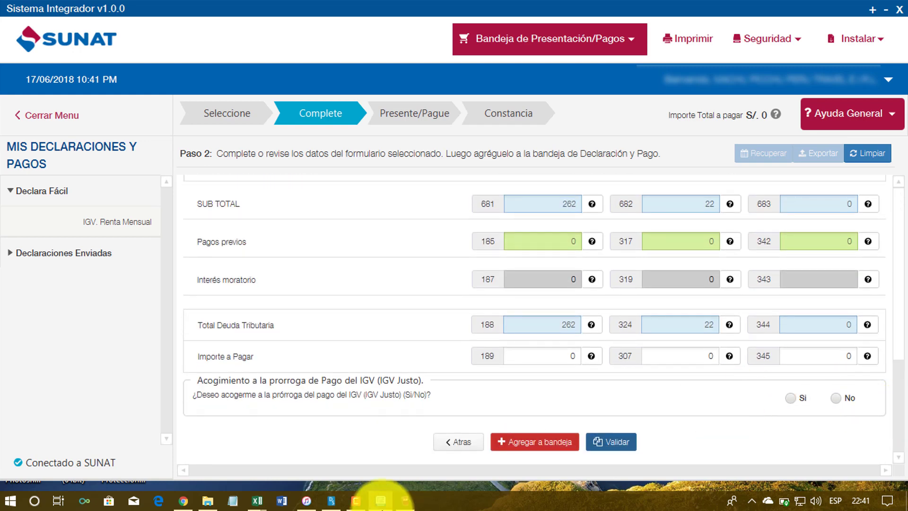
left_click(613, 443)
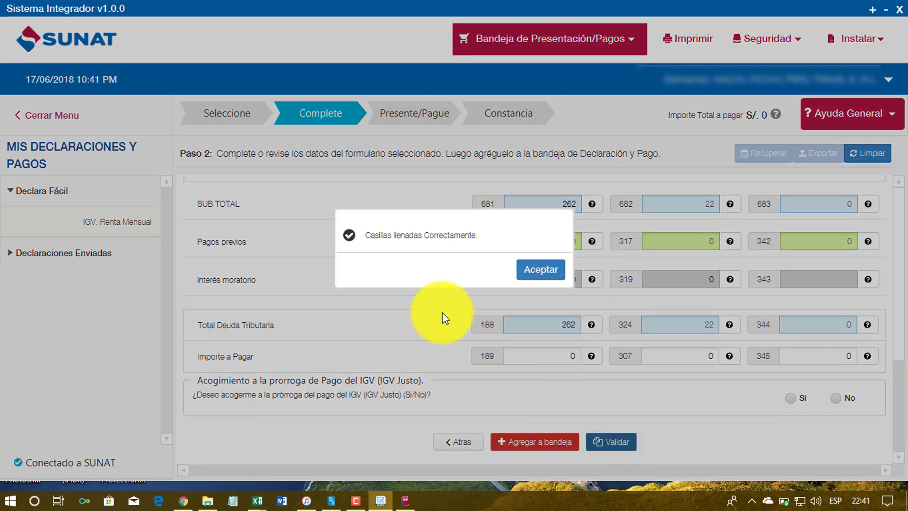
left_click(526, 270)
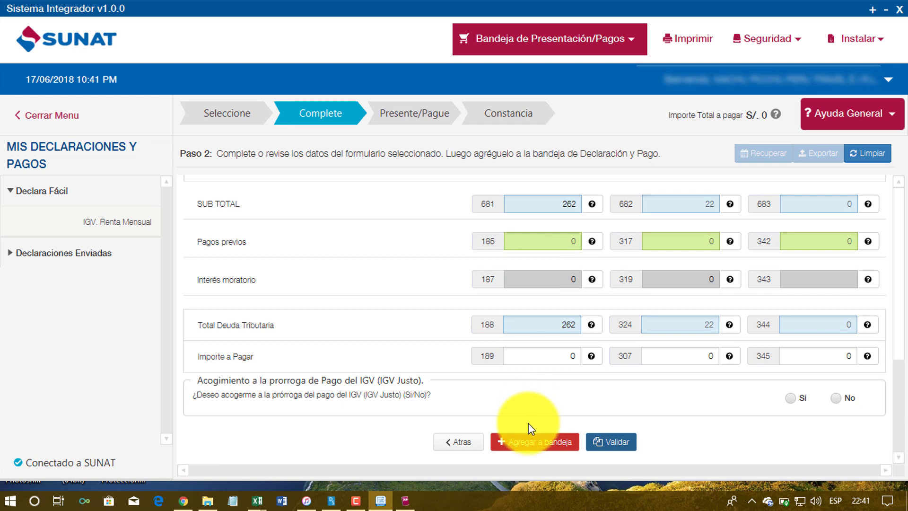
left_click(521, 449)
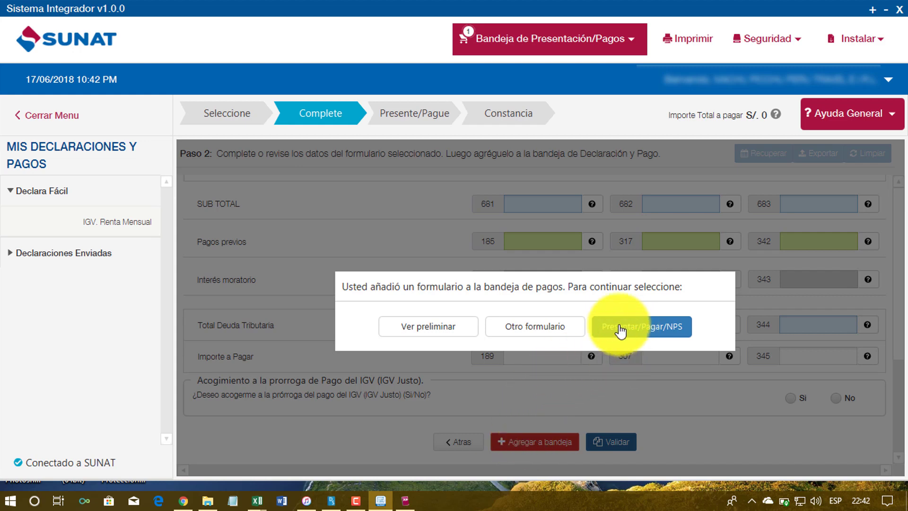
Open the preliminary report of form 621, examine its IGV sales, purchases, IVAP, Renta and debt determination sections, and close it.
left_click(432, 325)
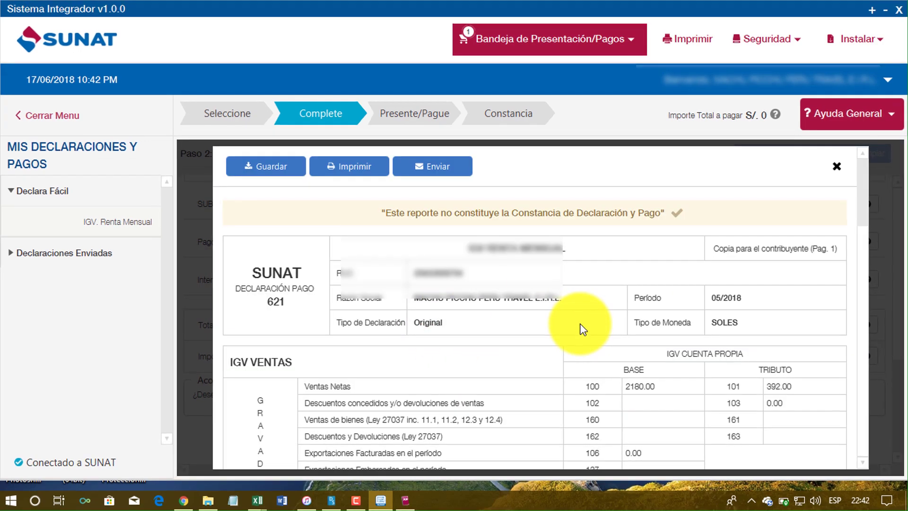
scroll(582, 330, "down", 2)
scroll(580, 323, "down", 1)
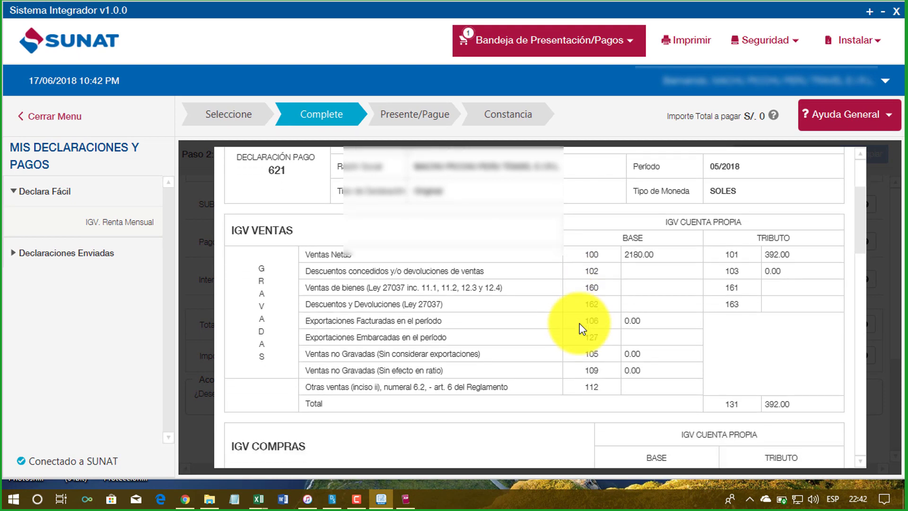
scroll(580, 323, "down", 1)
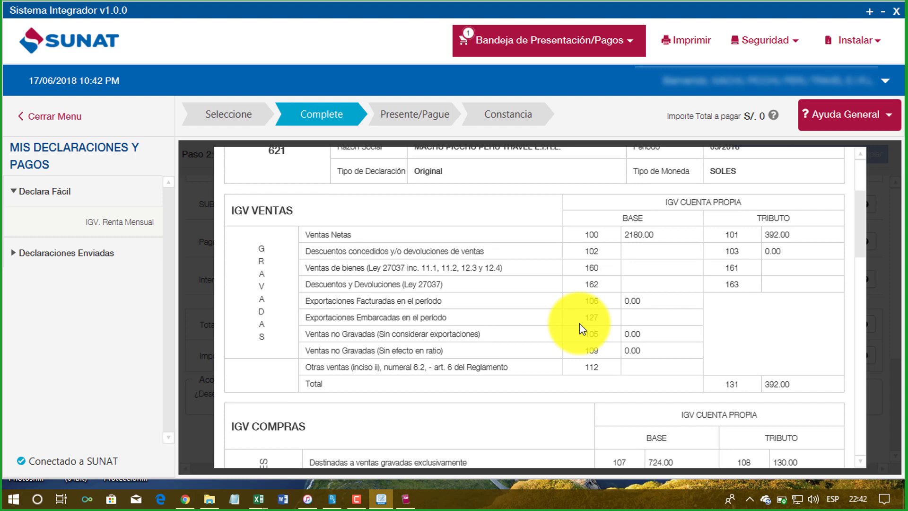
scroll(580, 324, "down", 2)
scroll(582, 329, "down", 1)
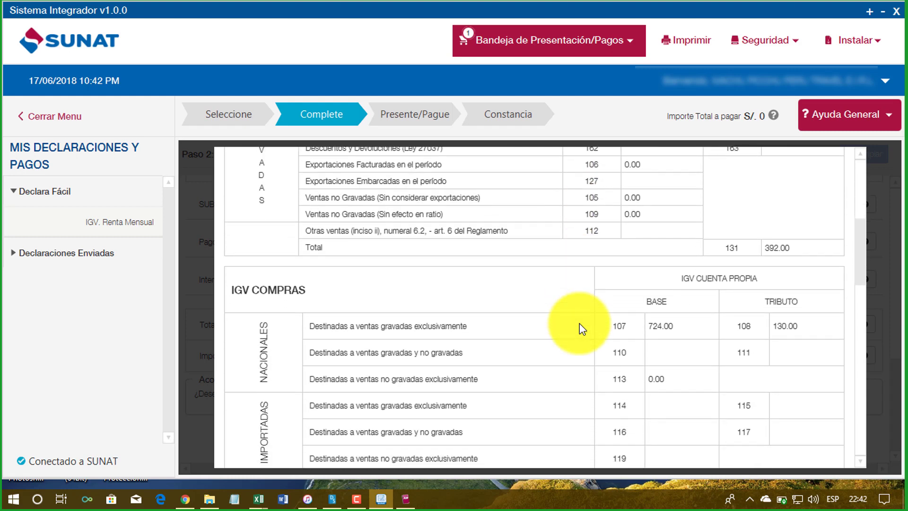
scroll(581, 329, "down", 4)
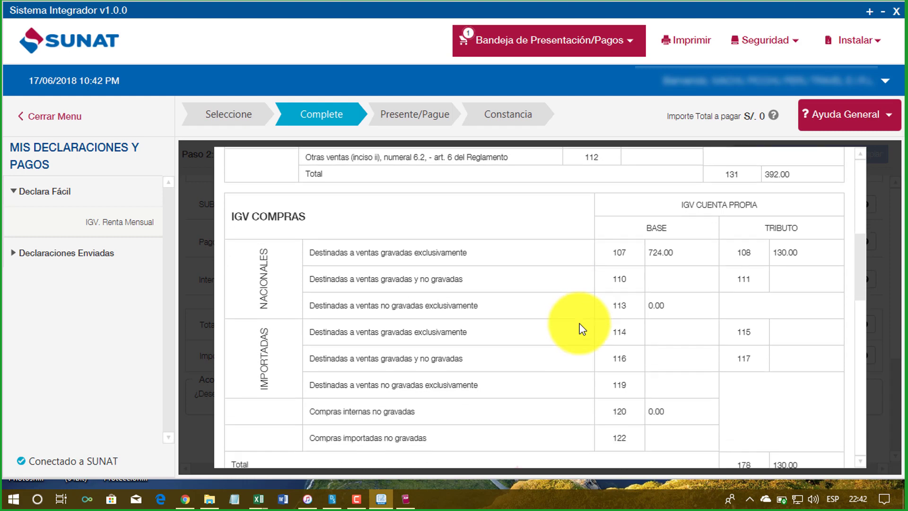
scroll(582, 329, "down", 5)
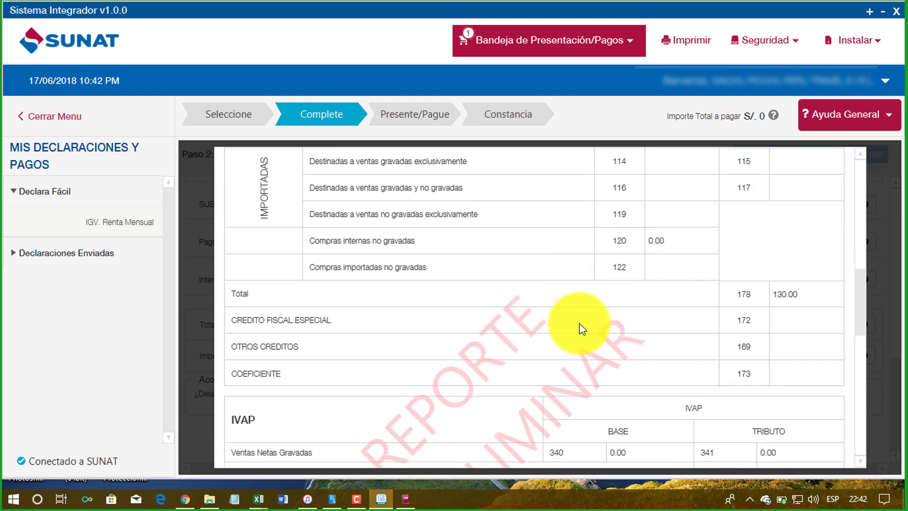
scroll(582, 329, "down", 4)
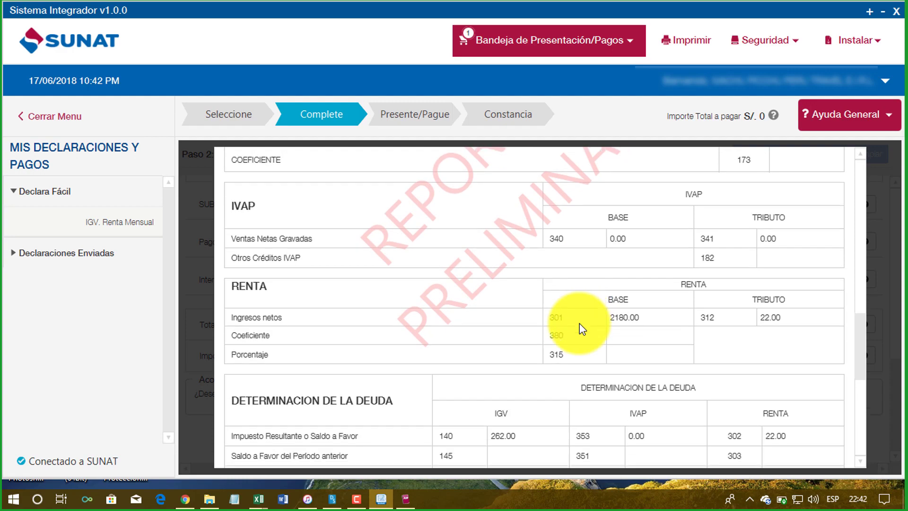
scroll(582, 329, "down", 5)
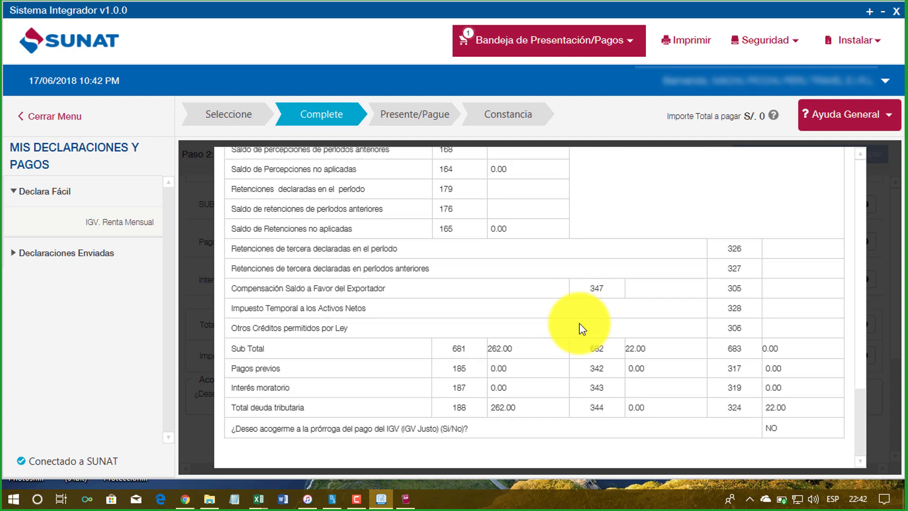
scroll(582, 329, "up", 14)
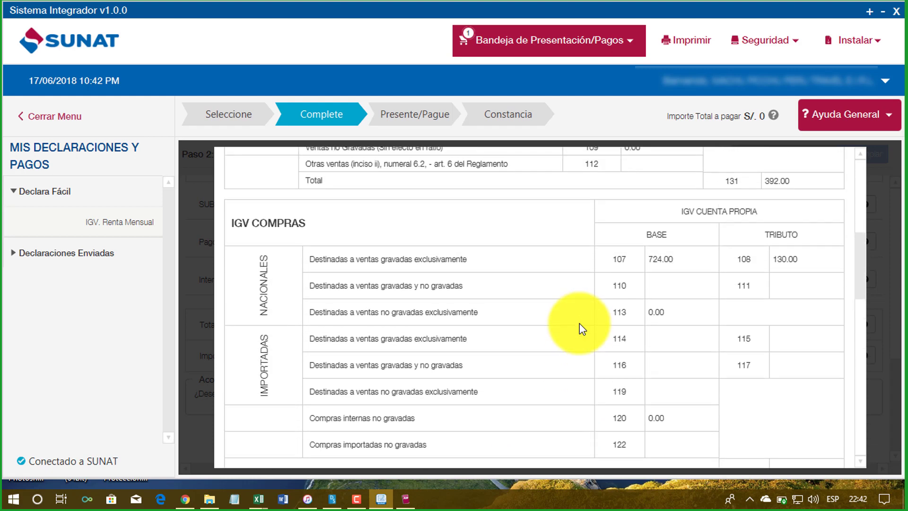
scroll(582, 329, "up", 7)
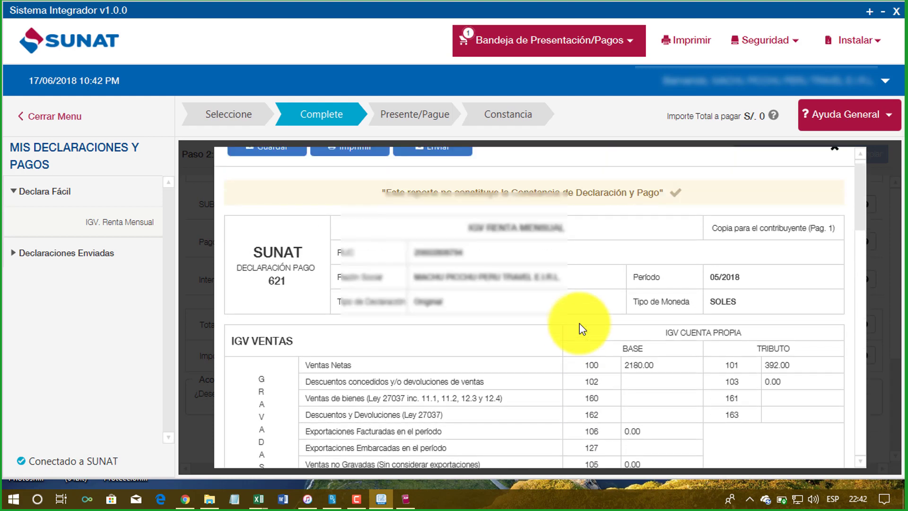
scroll(582, 329, "up", 1)
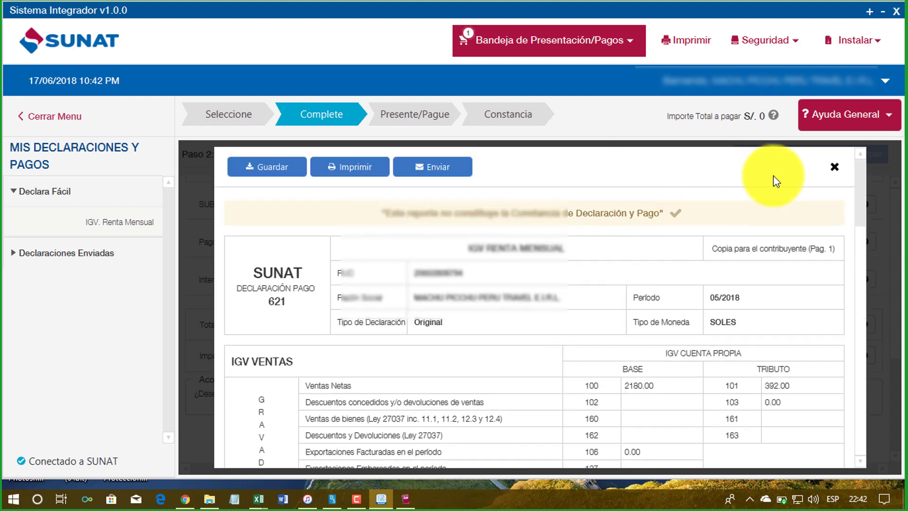
left_click(834, 169)
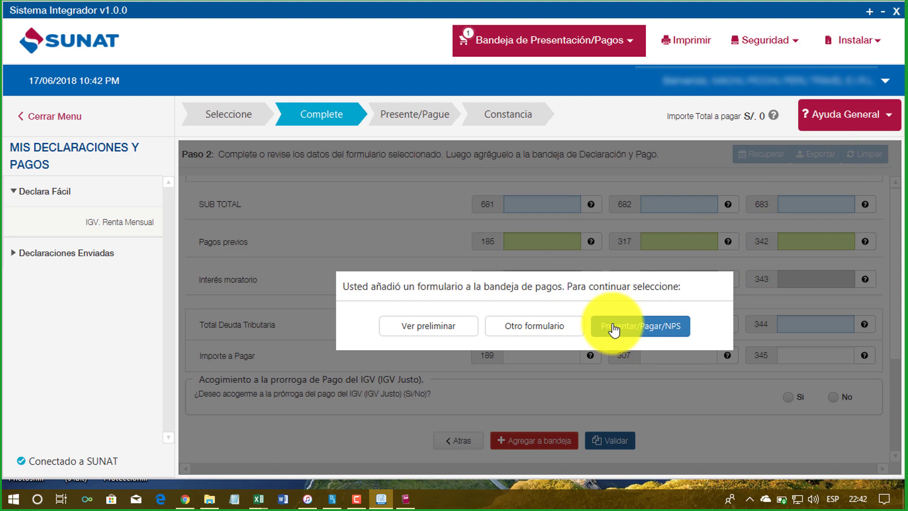
Present the form in the tray, accepting the zero payment amount, and look over the transaction summary.
left_click(614, 330)
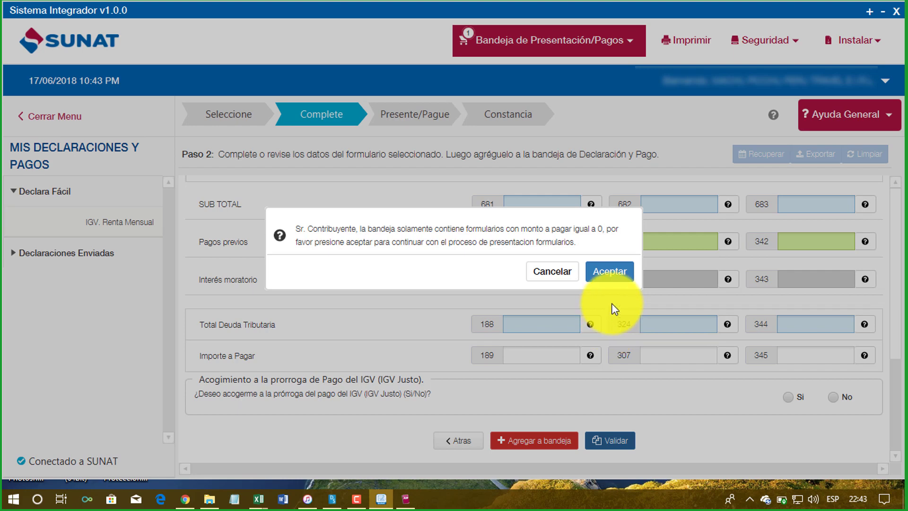
left_click(609, 272)
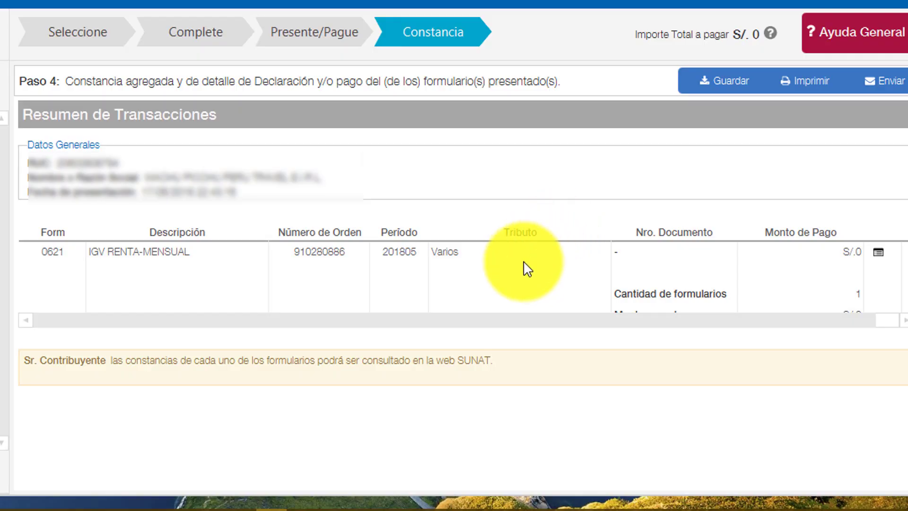
left_click_drag(512, 316, 686, 310)
scroll(696, 300, "down", 1)
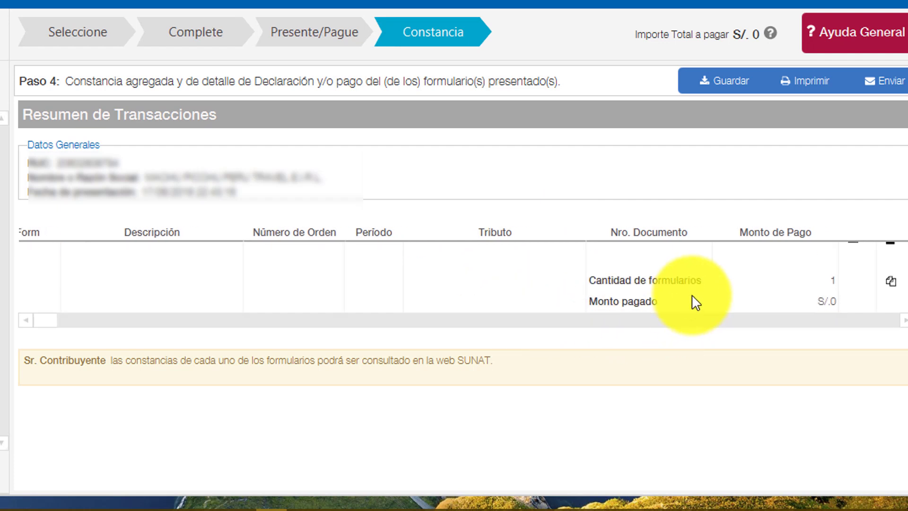
scroll(695, 302, "up", 1)
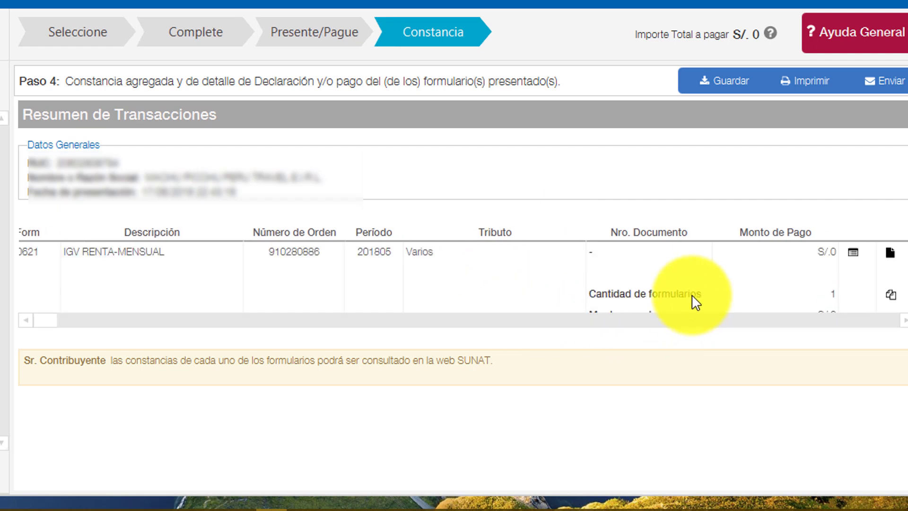
Open the individual constancia of form 0621 and review its declaration data and tax breakdown.
left_click(891, 256)
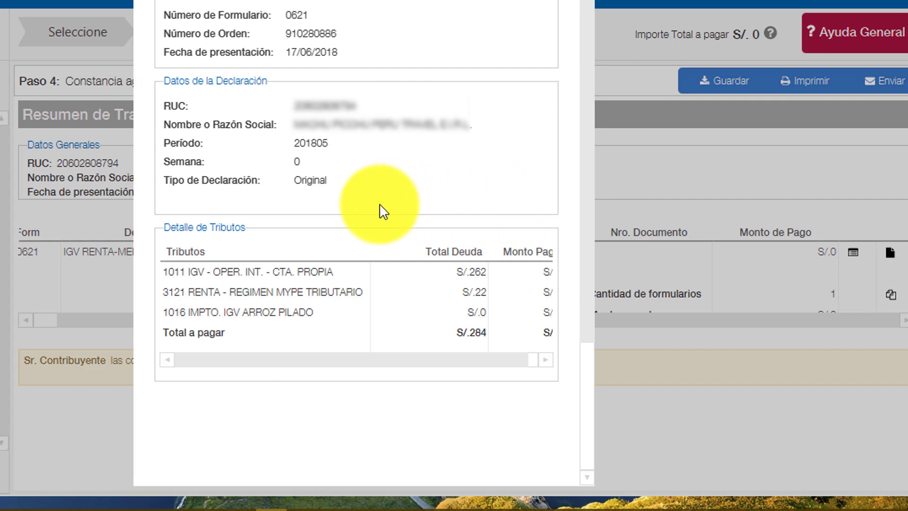
scroll(380, 203, "down", 1)
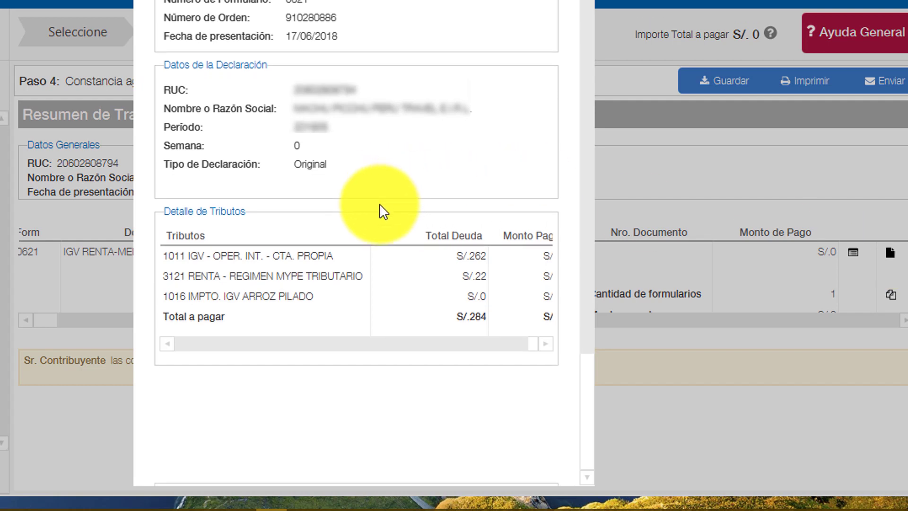
scroll(379, 204, "down", 1)
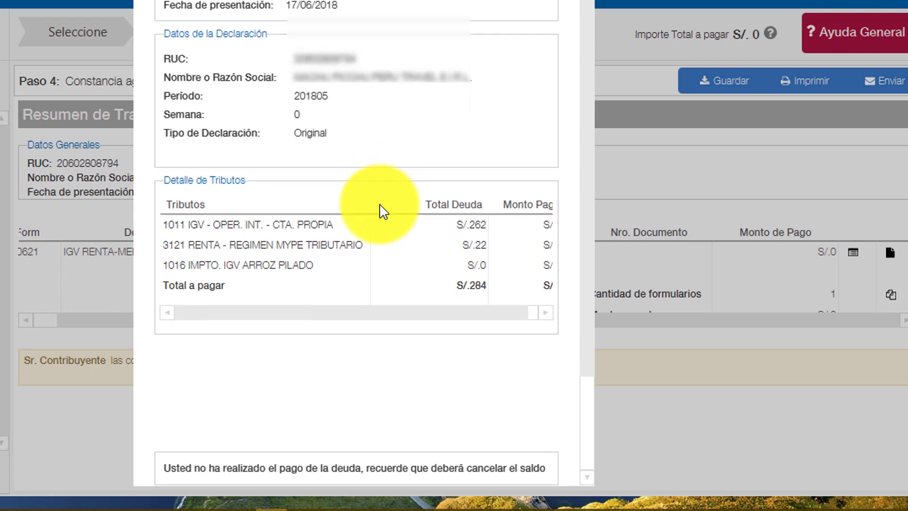
Review the constancia's tax detail table and the outstanding debt listed by period and tribute.
scroll(380, 203, "down", 2)
scroll(380, 204, "down", 2)
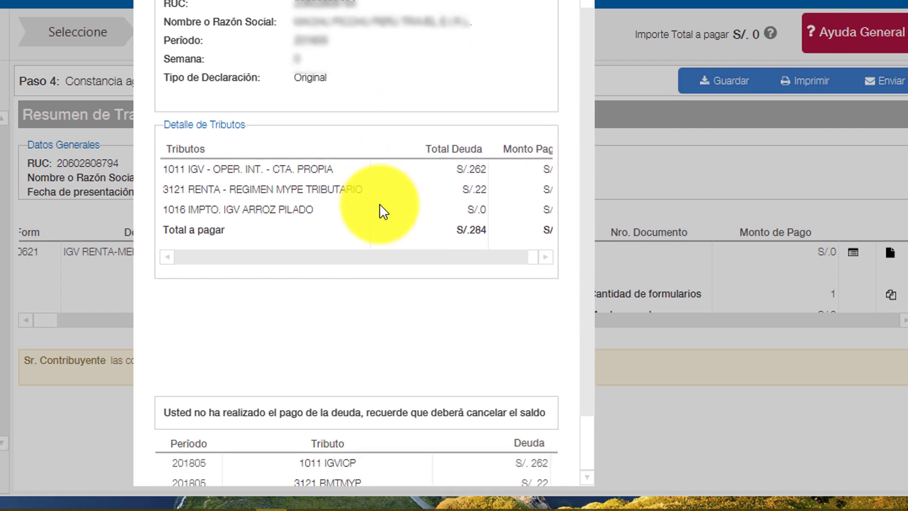
scroll(380, 204, "down", 3)
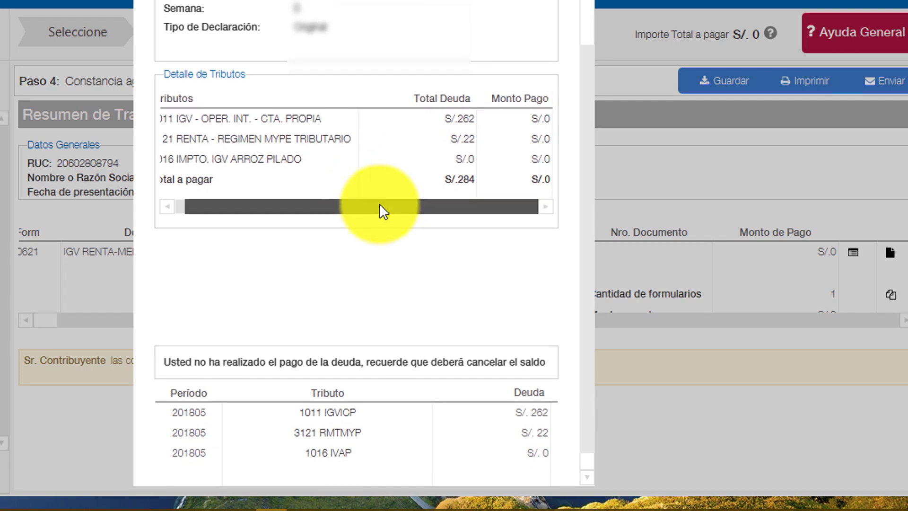
scroll(379, 203, "up", 3)
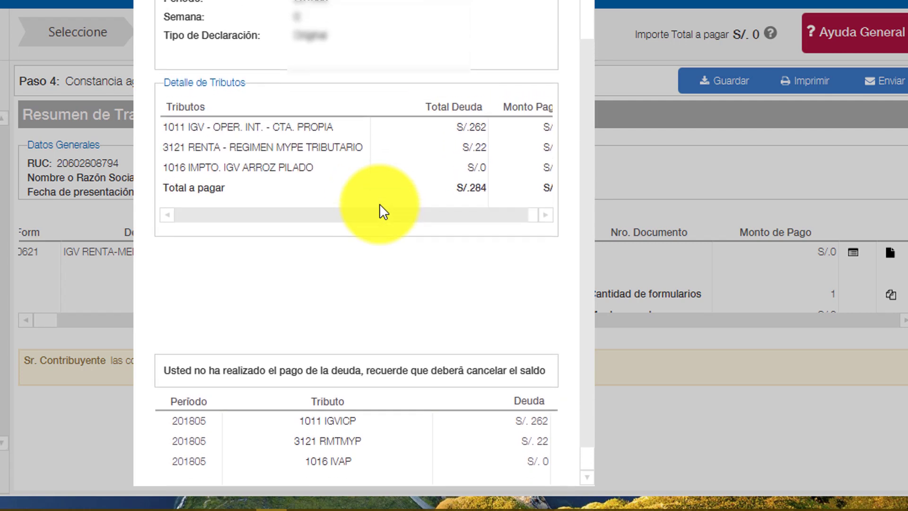
scroll(380, 204, "up", 5)
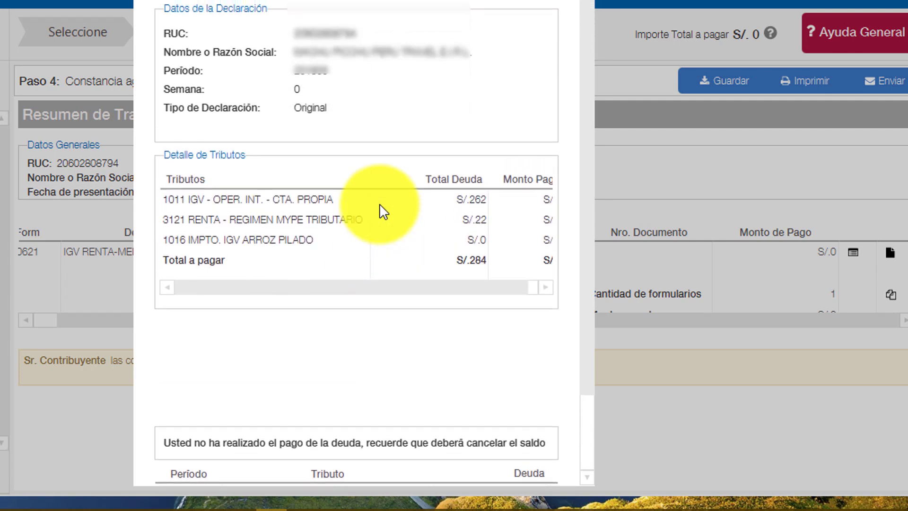
scroll(379, 203, "up", 1)
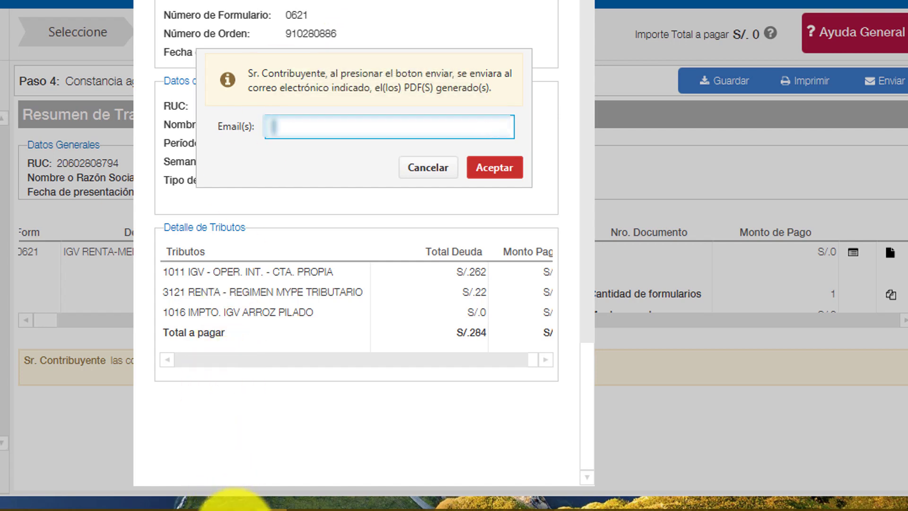
Send the constancia PDF of form 0621 to the recipient's e-mail address and accept the notice.
left_click(240, 505)
left_click(864, 449)
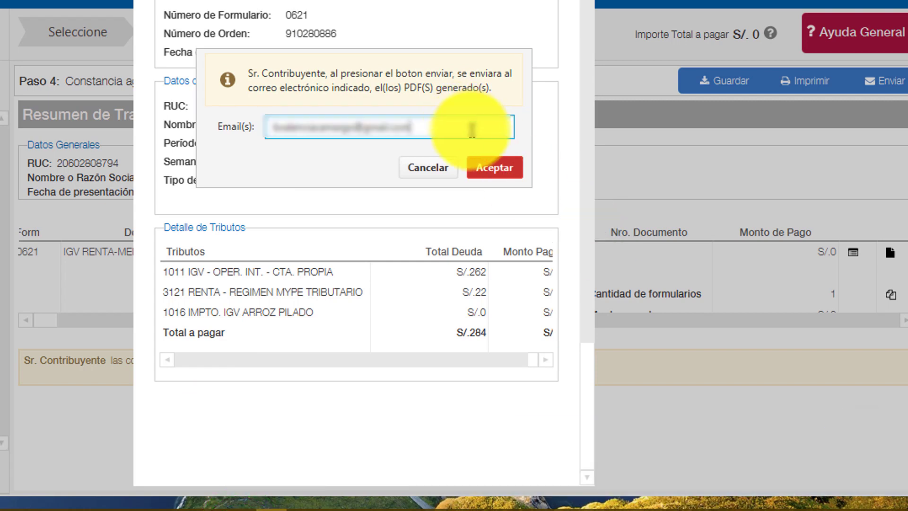
left_click(493, 169)
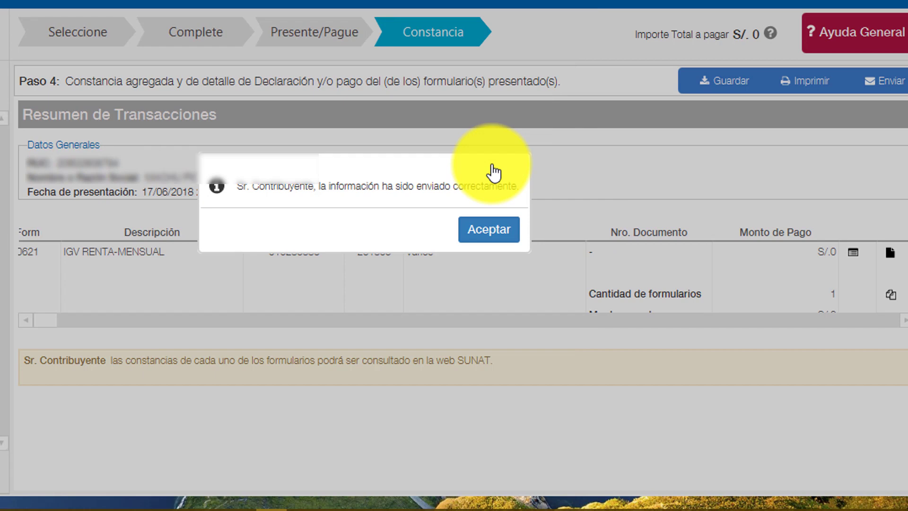
left_click(488, 230)
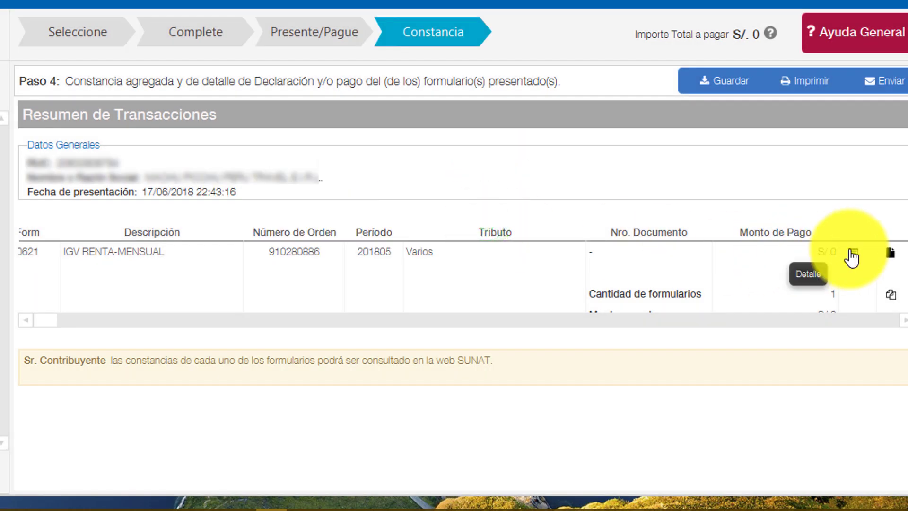
Open the detail of form 0621 and examine its debt determination, Renta, IVAP, IGV purchases and IGV sales sections.
left_click(855, 258)
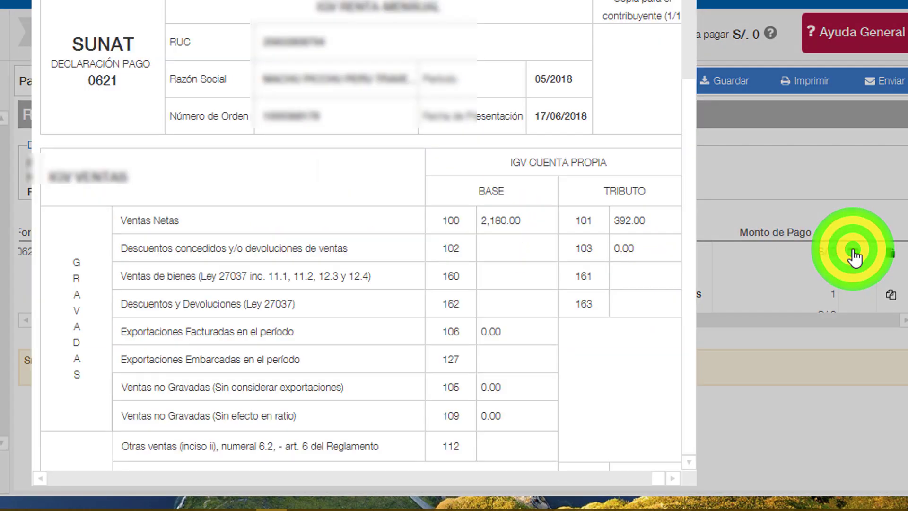
scroll(298, 260, "down", 15)
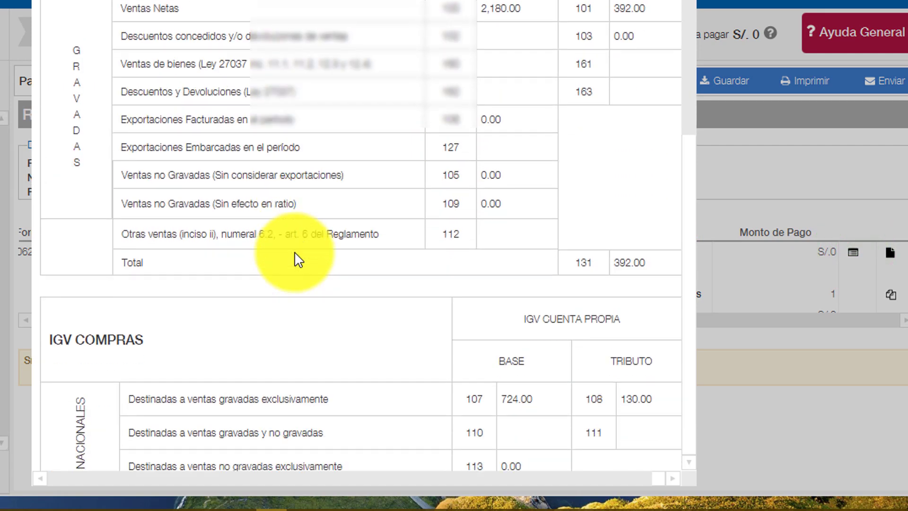
scroll(298, 259, "down", 15)
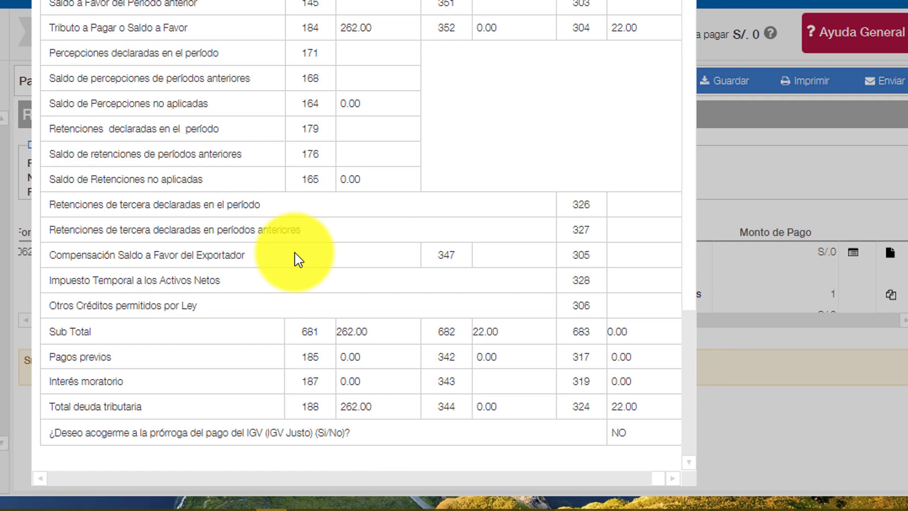
scroll(298, 259, "up", 3)
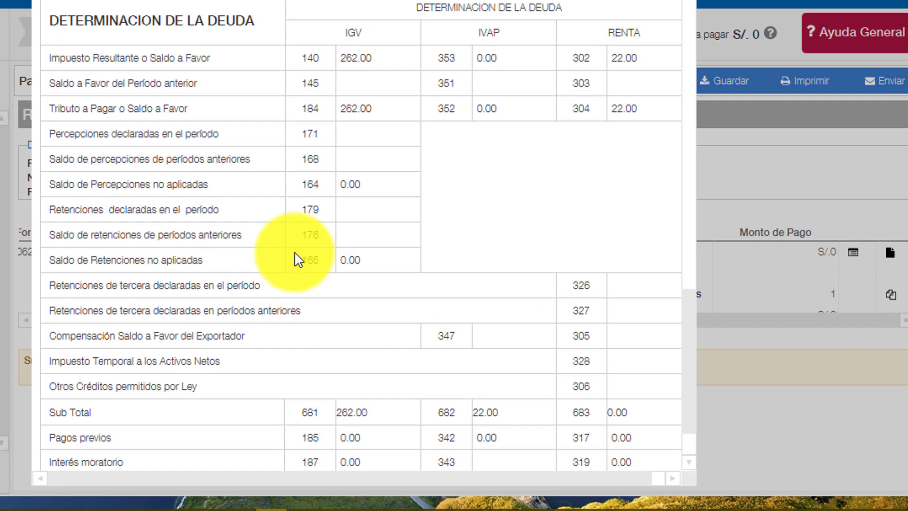
scroll(298, 259, "up", 1)
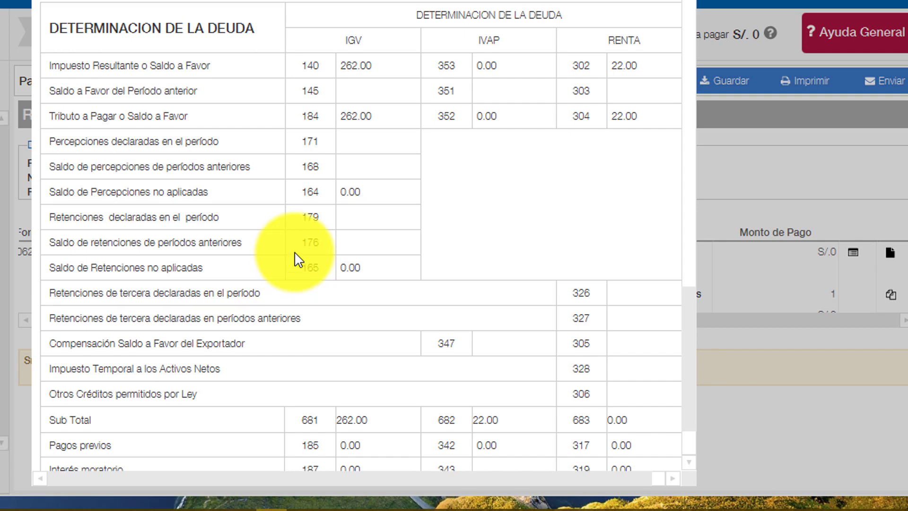
scroll(298, 259, "up", 3)
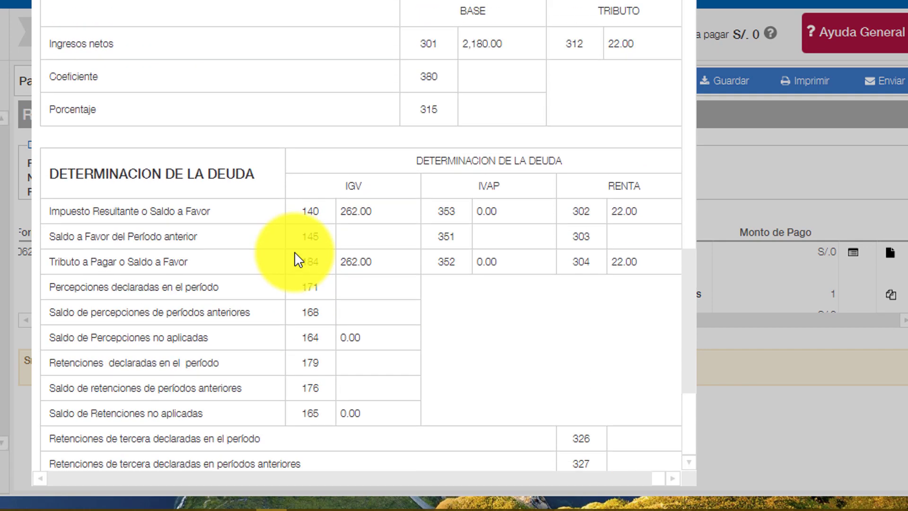
scroll(298, 260, "up", 4)
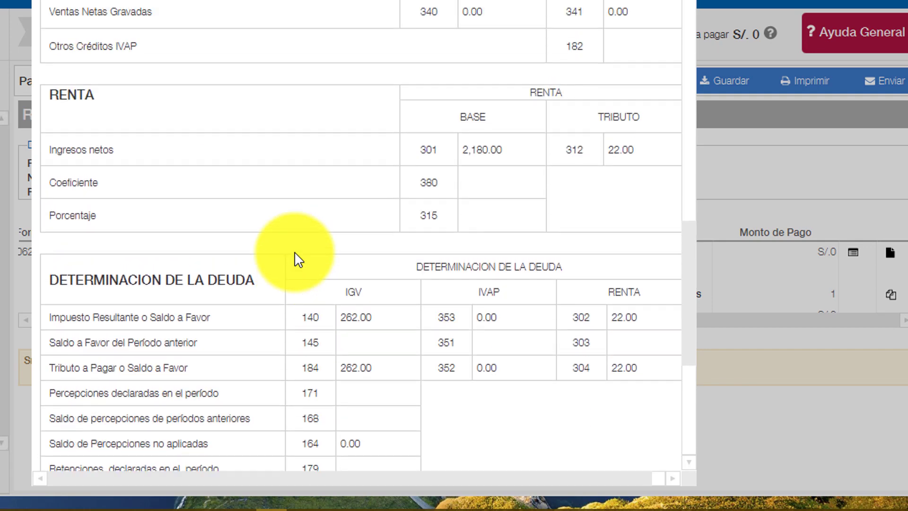
scroll(298, 259, "up", 1)
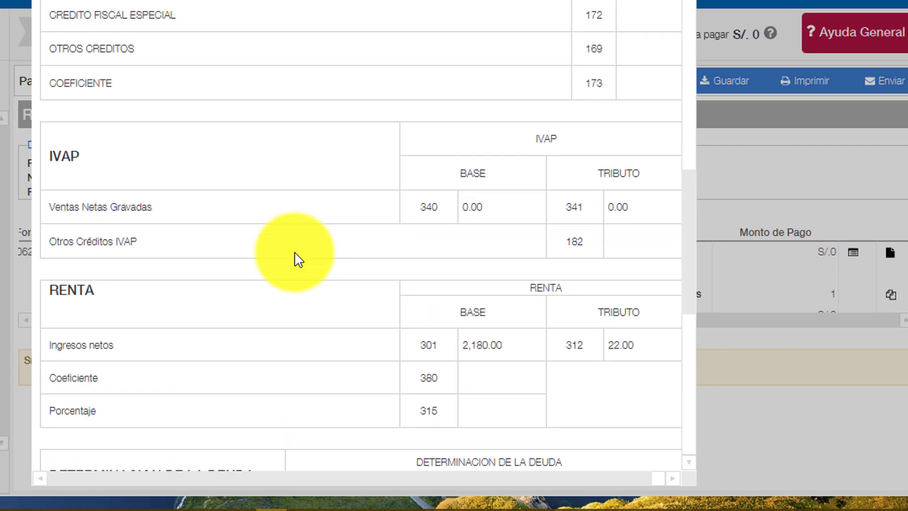
scroll(298, 259, "up", 2)
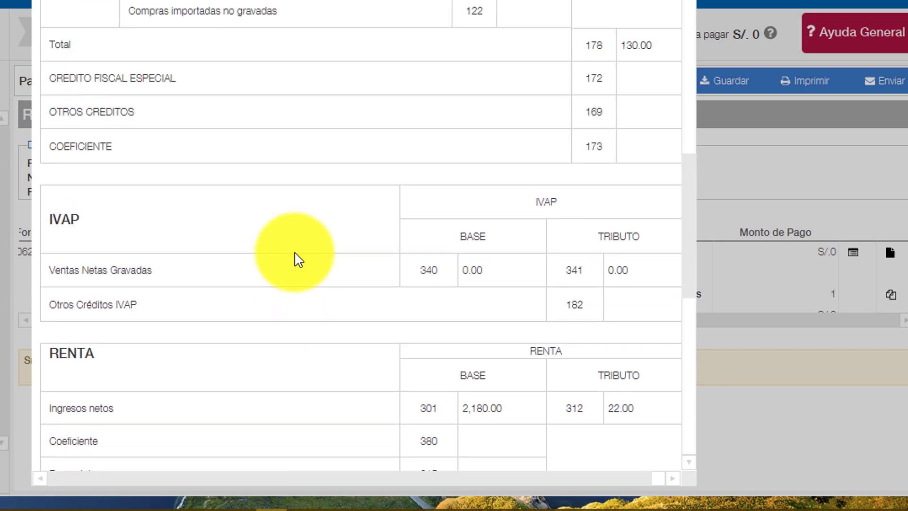
scroll(298, 259, "up", 4)
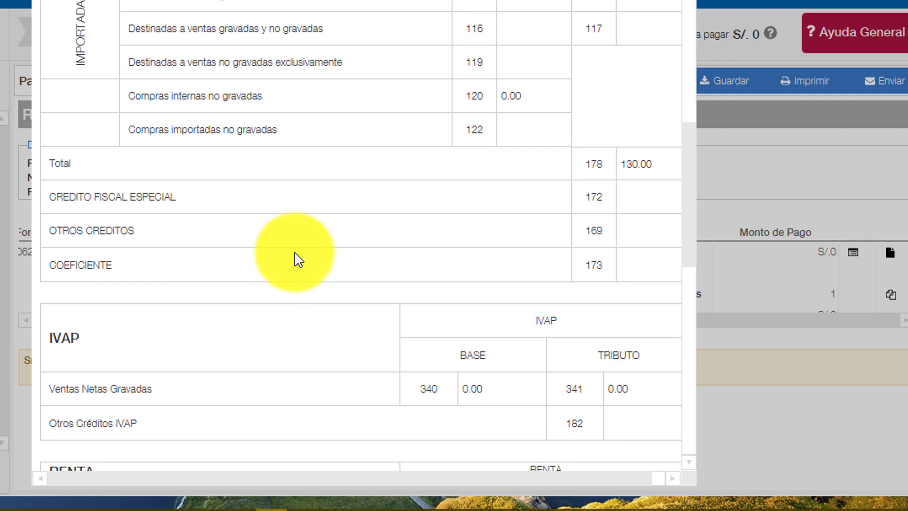
scroll(298, 259, "up", 1)
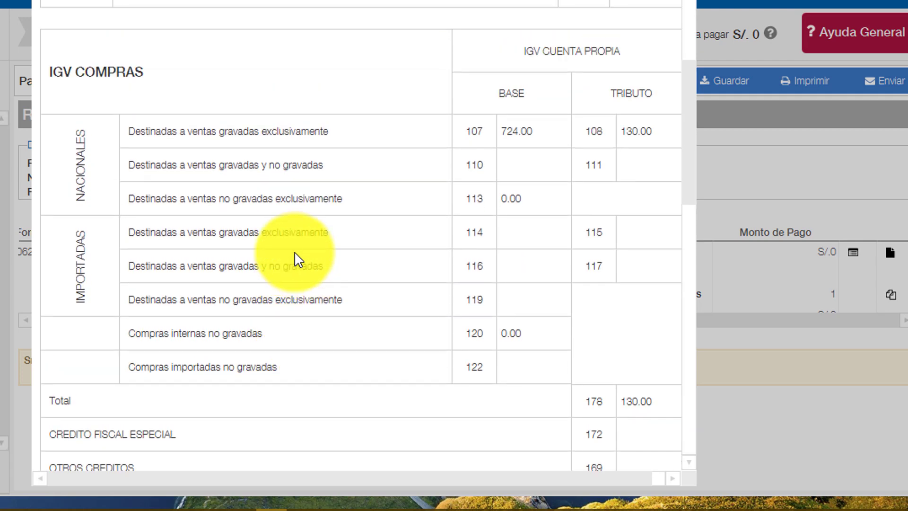
scroll(298, 259, "up", 3)
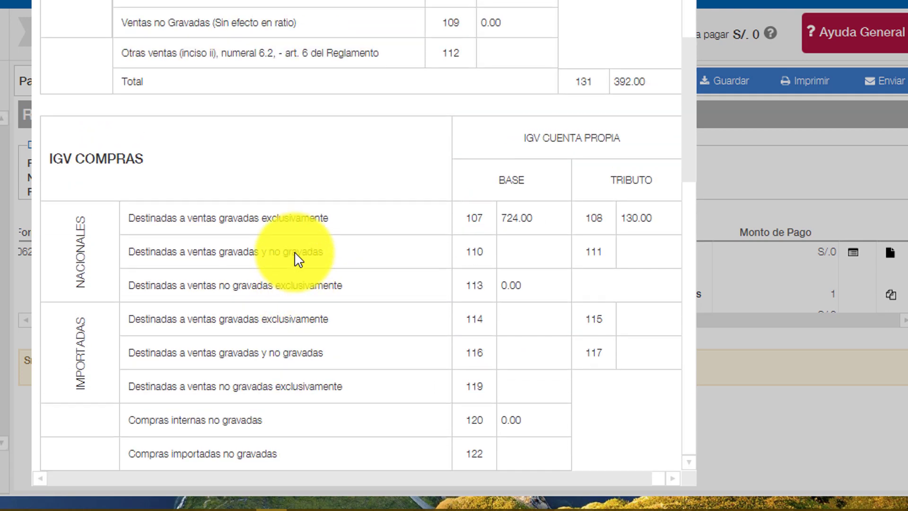
scroll(296, 257, "up", 2)
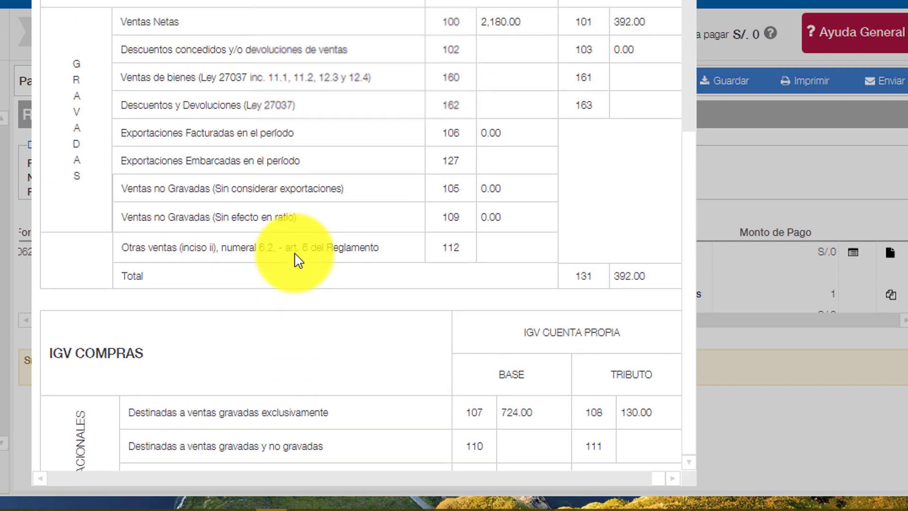
scroll(297, 258, "up", 3)
scroll(294, 252, "up", 1)
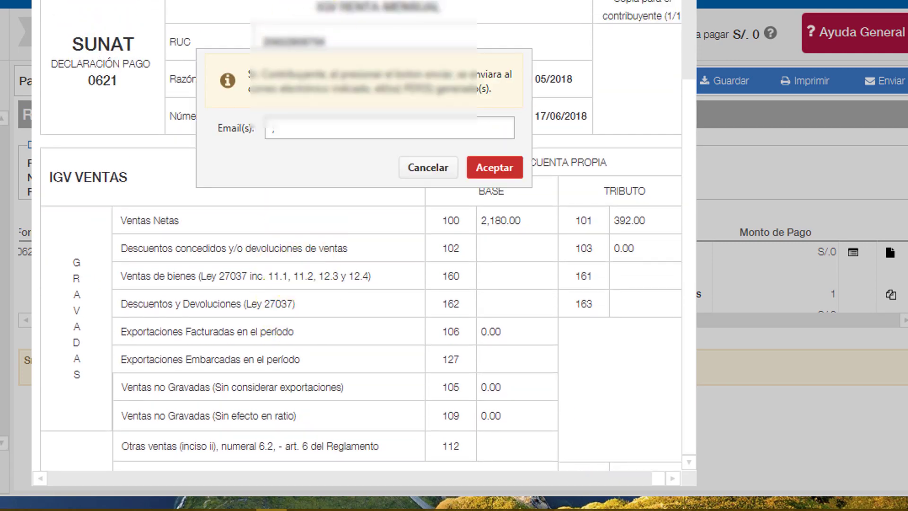
Send the form 0621 detail PDF to the recipient's e-mail address and accept the notice.
left_click(311, 126)
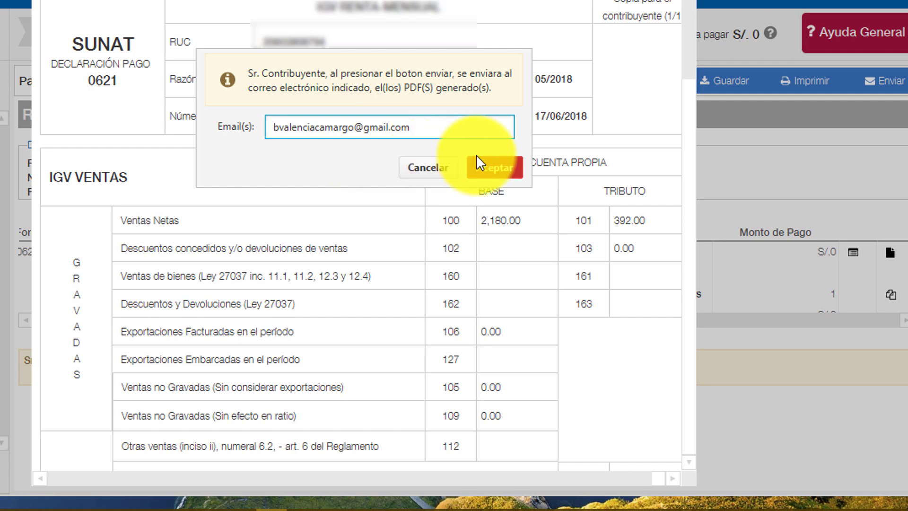
left_click(493, 167)
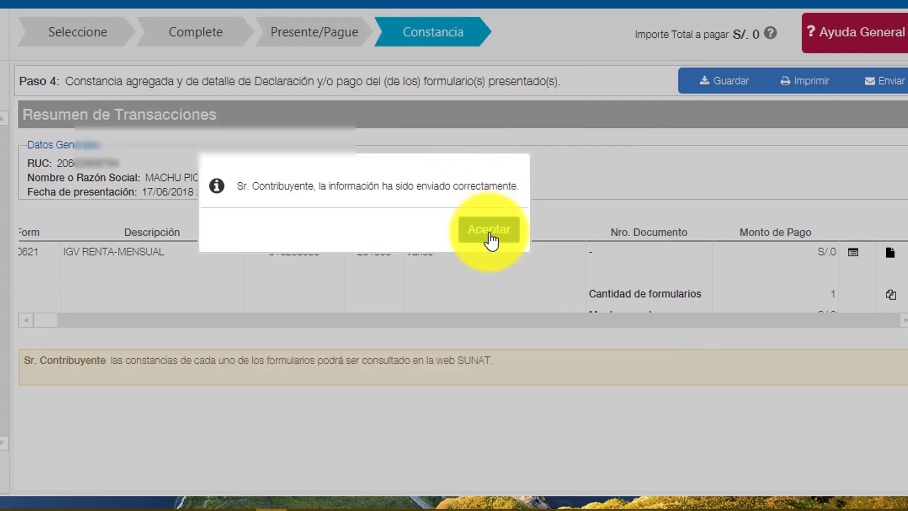
left_click(490, 232)
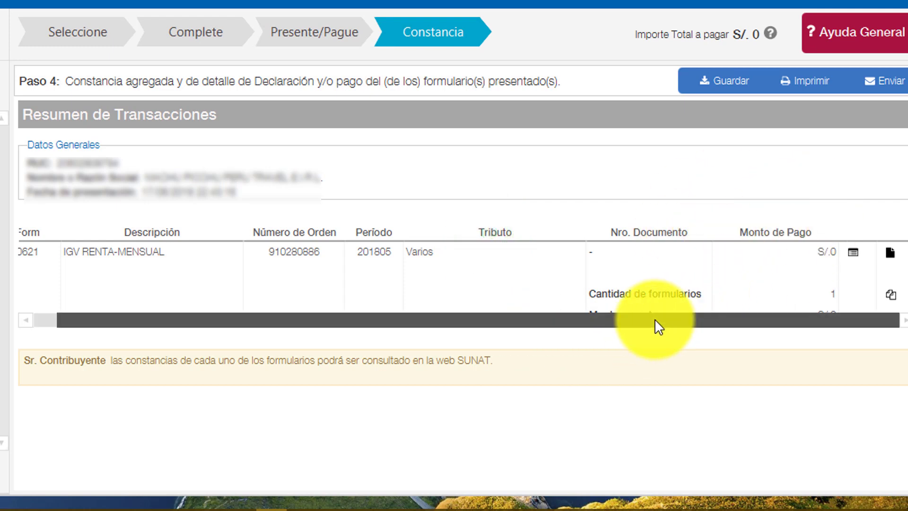
List the sent declarations, examine the IGV sales and purchases sections of the 0621 declaration for 2018-04, and close it.
left_click_drag(654, 320, 537, 330)
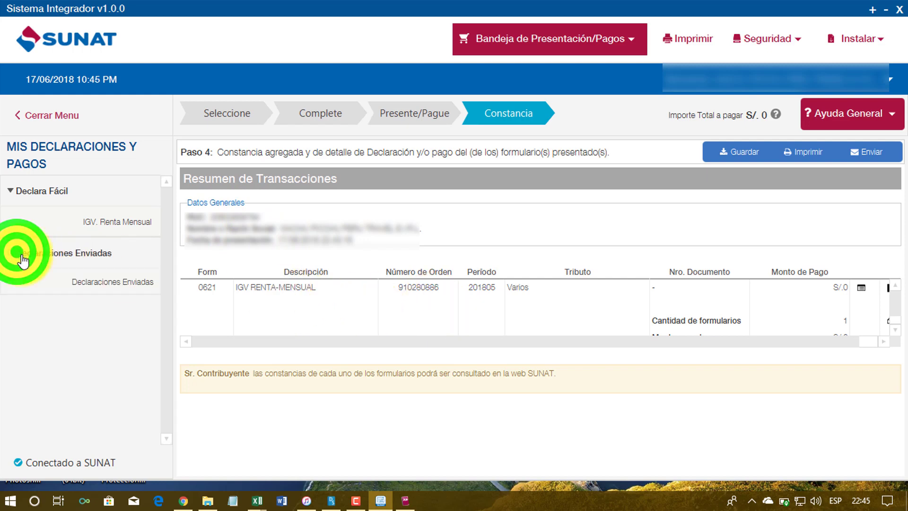
left_click(97, 281)
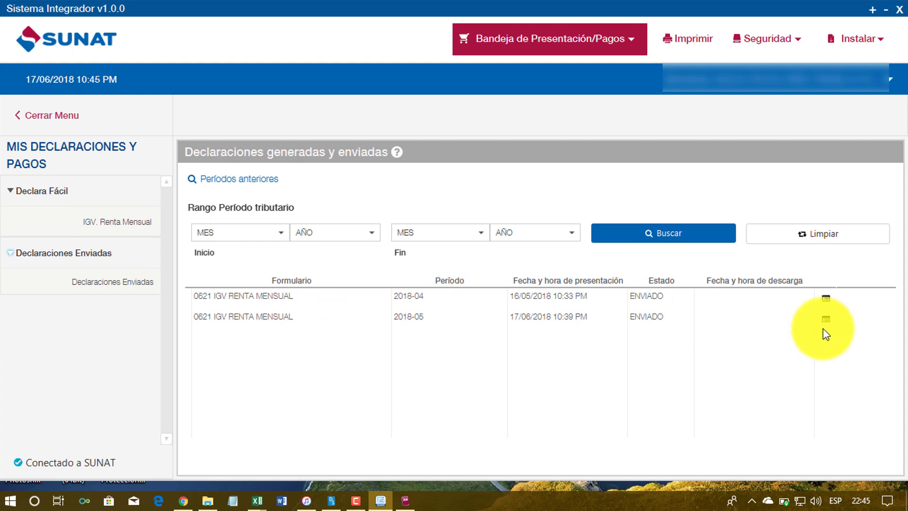
left_click(829, 299)
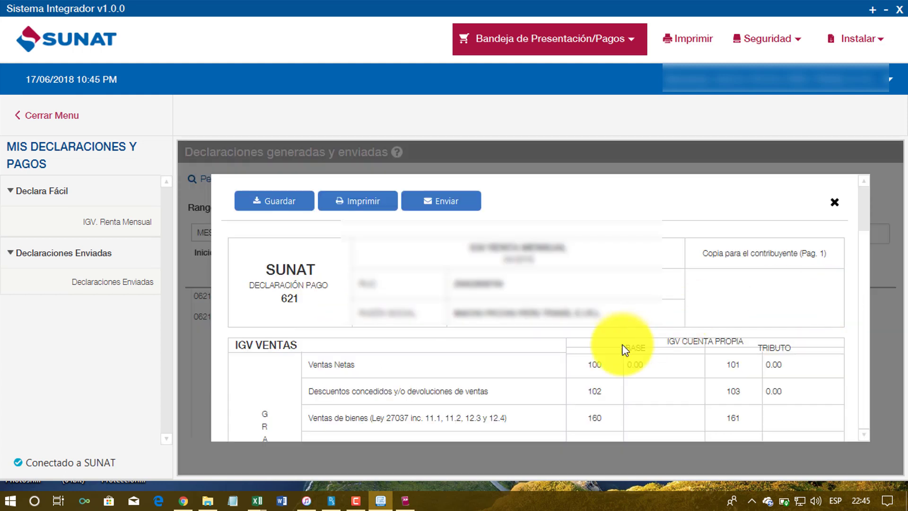
scroll(624, 350, "down", 1)
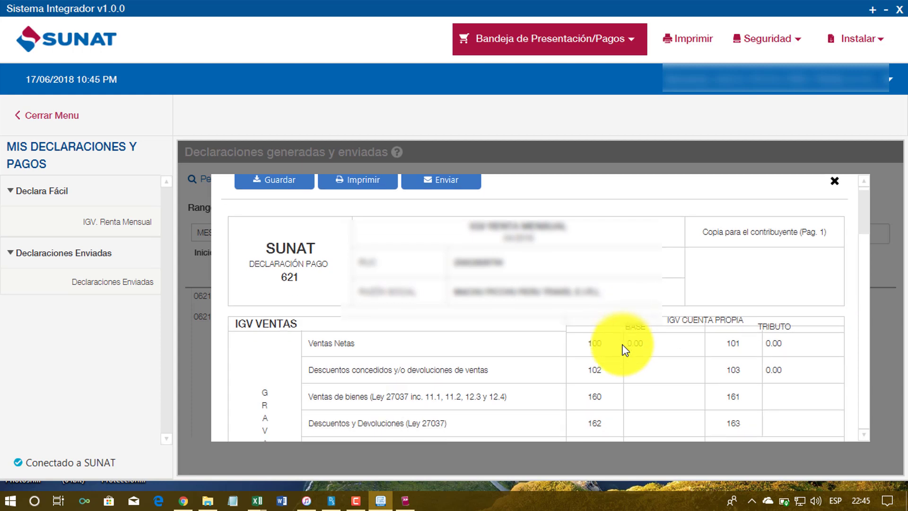
scroll(624, 350, "down", 1)
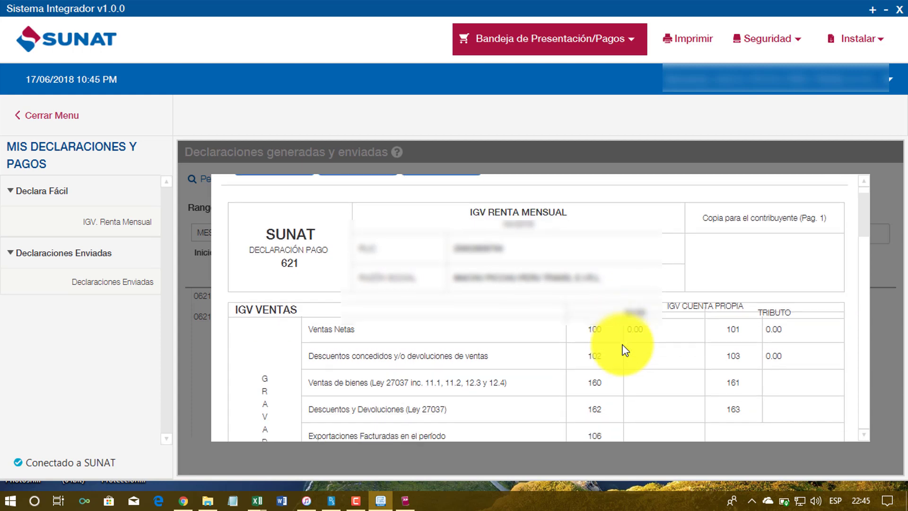
scroll(719, 304, "down", 6)
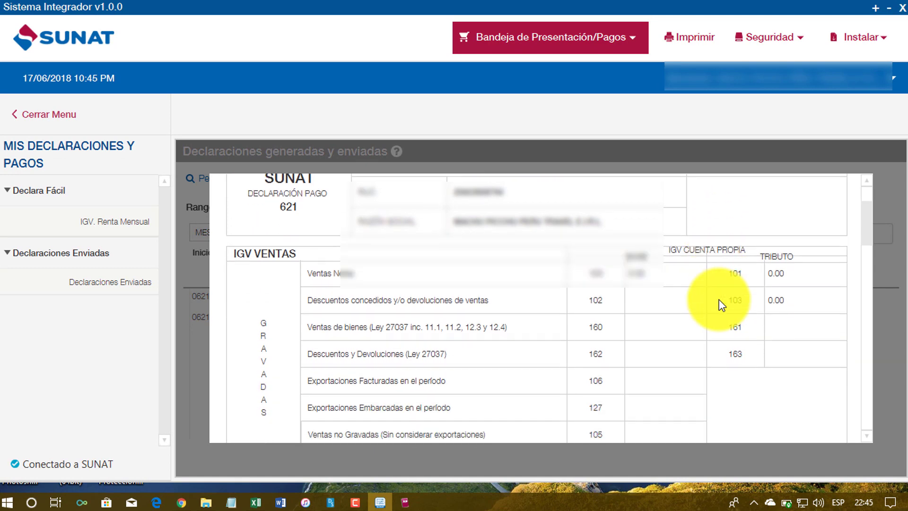
scroll(721, 305, "down", 1)
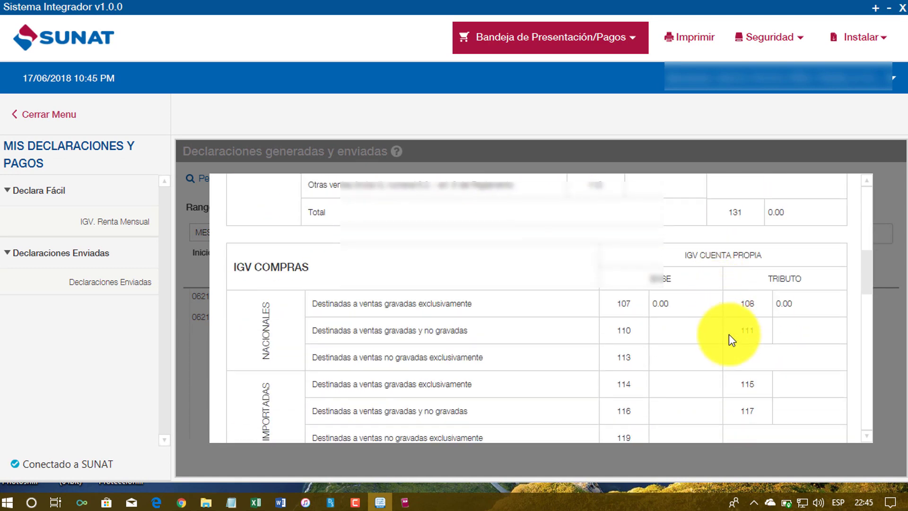
scroll(730, 336, "up", 7)
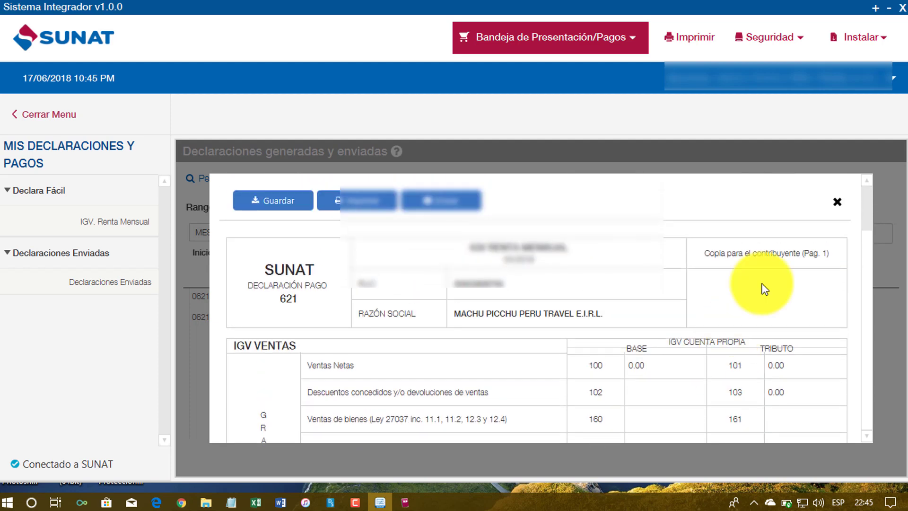
left_click(837, 200)
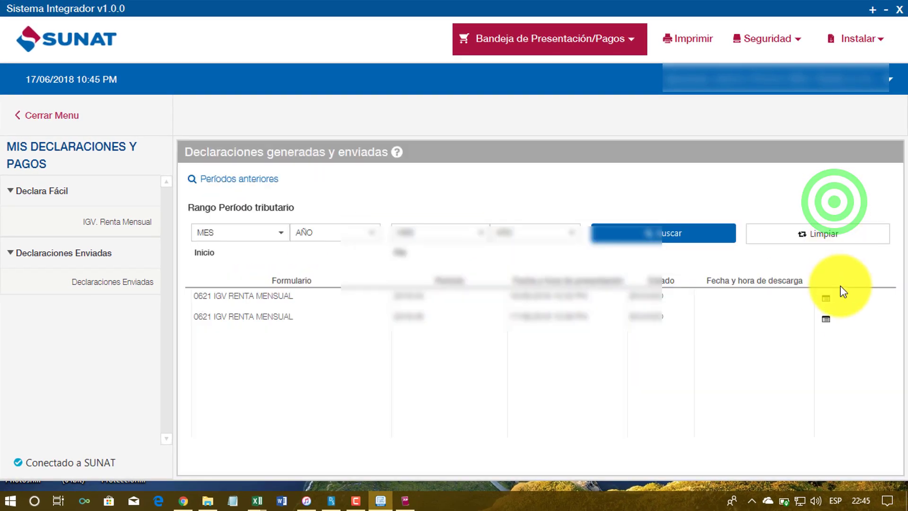
Examine the IGV sales, purchases, IVAP and debt determination sections of the sent 0621 declaration for 2018-05, and close it.
left_click(826, 319)
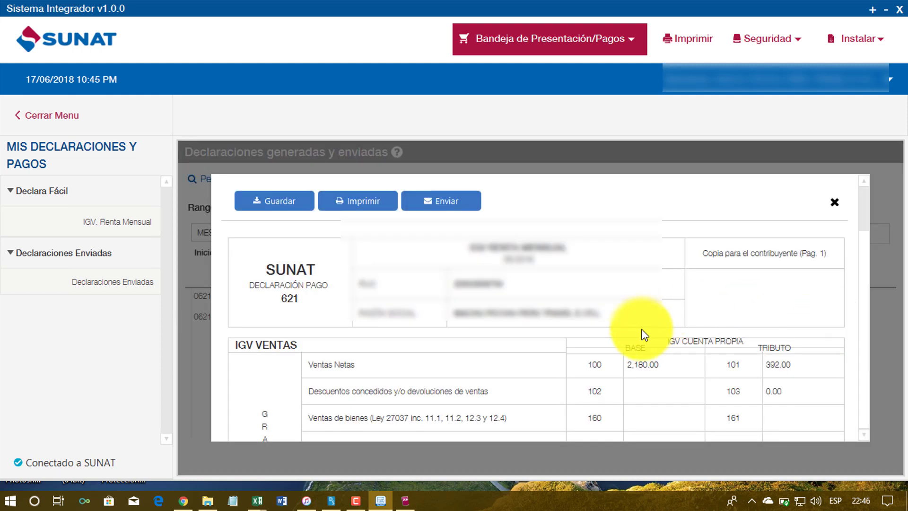
scroll(645, 335, "down", 1)
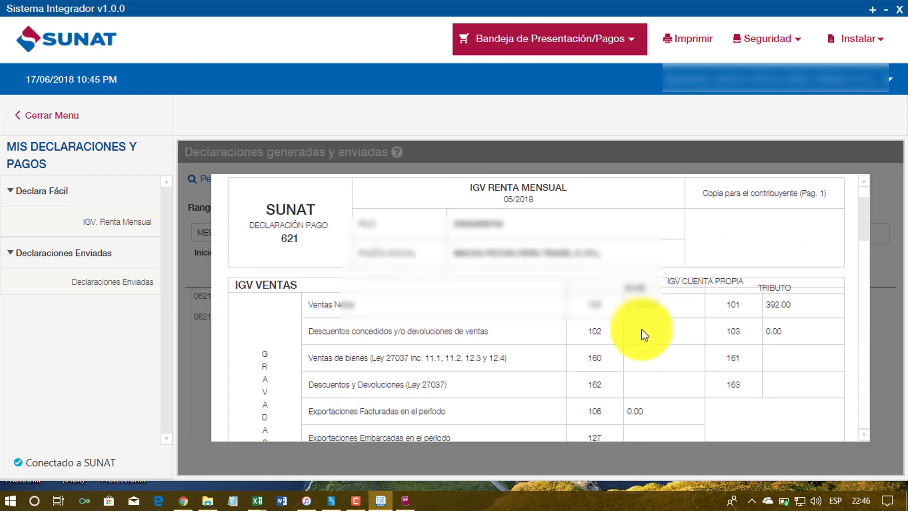
scroll(644, 335, "down", 2)
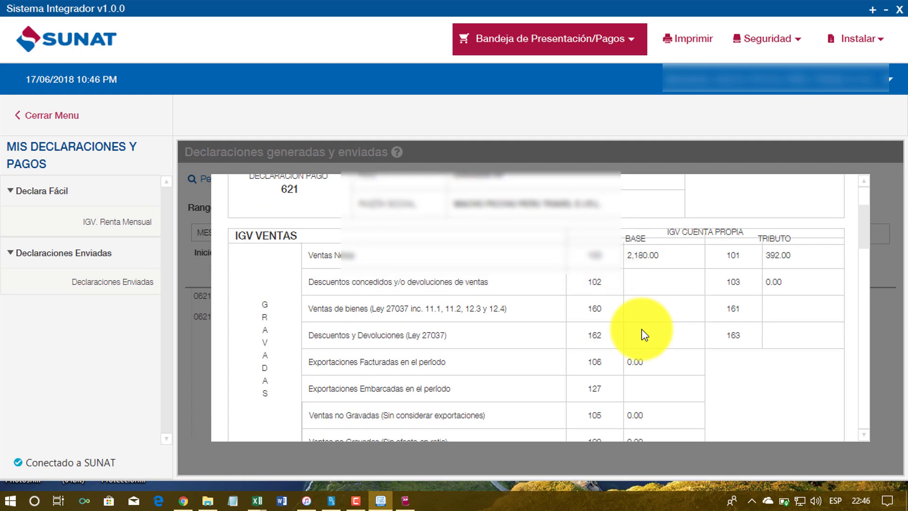
scroll(644, 335, "down", 2)
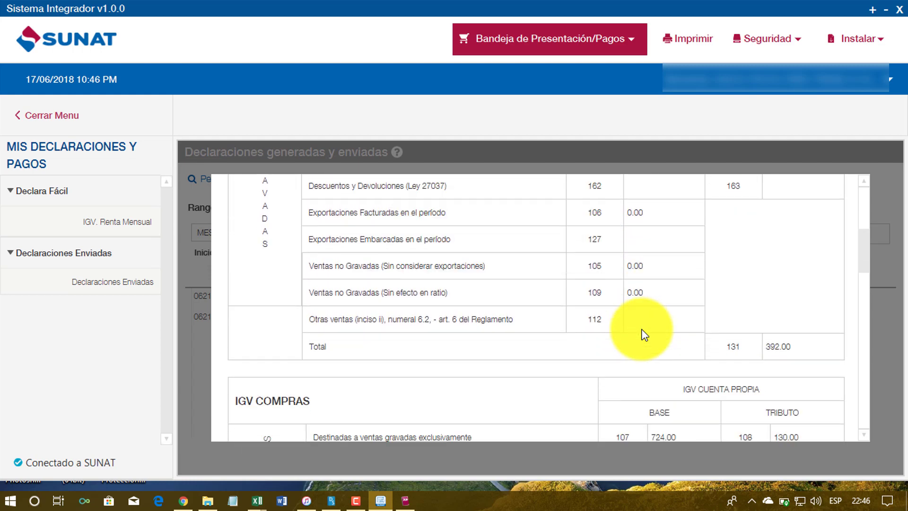
scroll(645, 335, "down", 3)
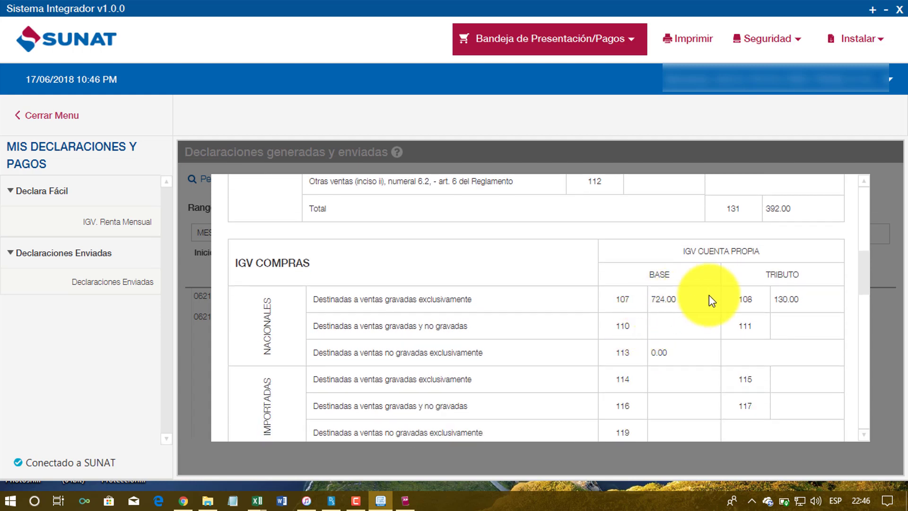
scroll(631, 387, "down", 7)
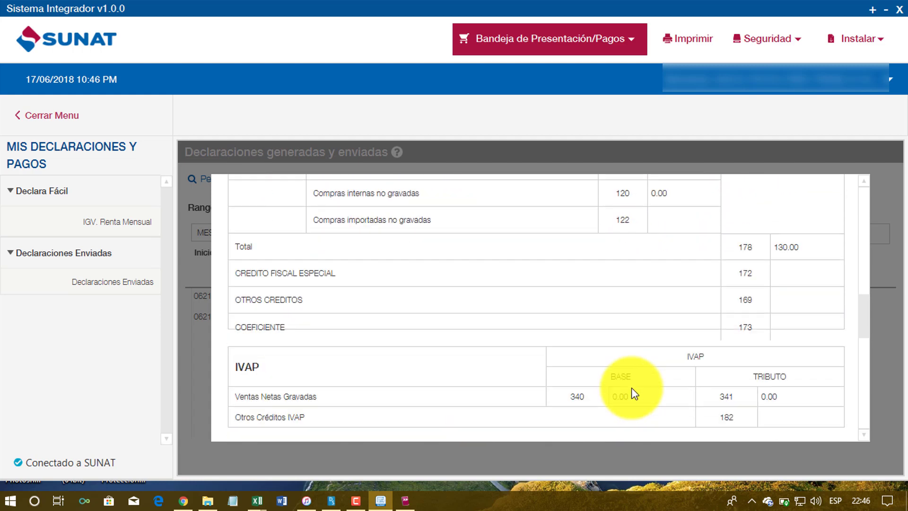
scroll(632, 387, "down", 8)
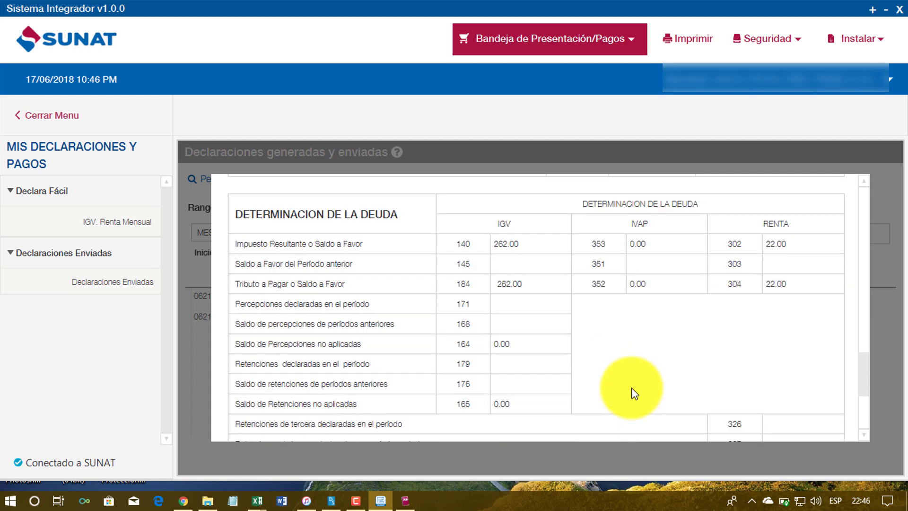
scroll(632, 388, "down", 2)
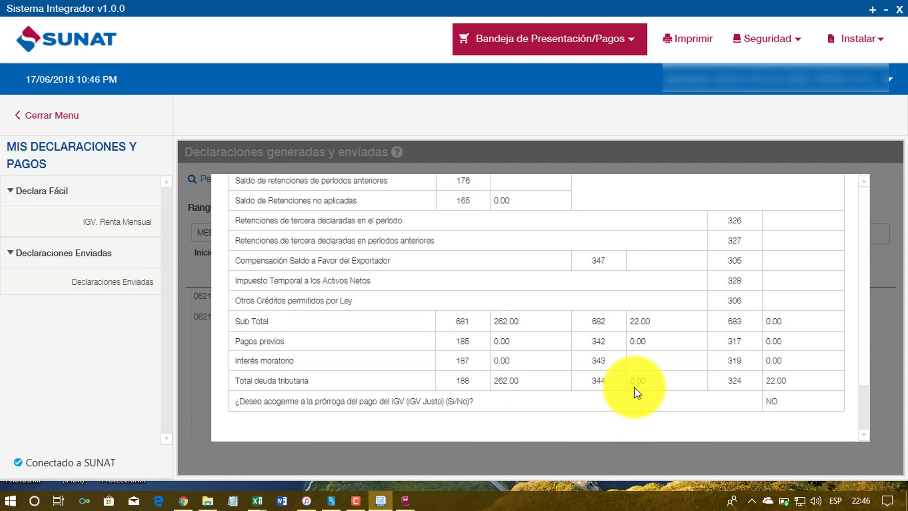
scroll(634, 388, "up", 16)
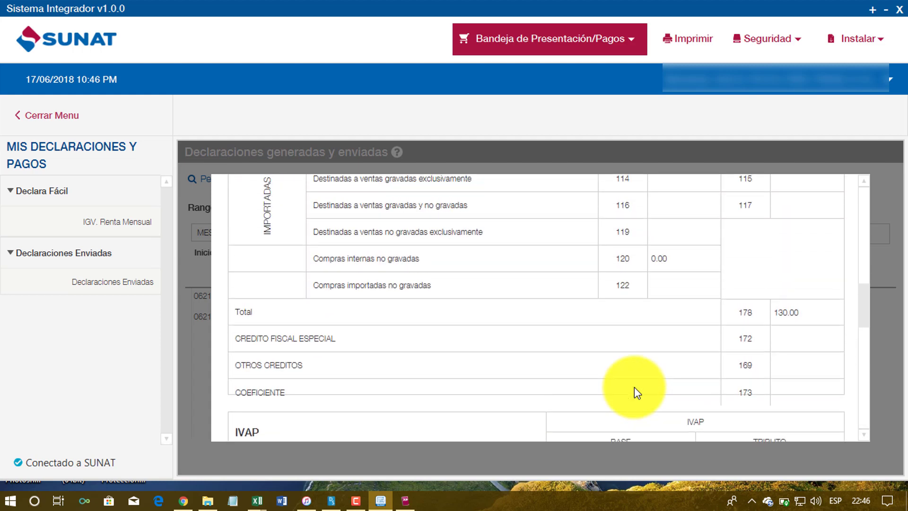
scroll(634, 387, "up", 11)
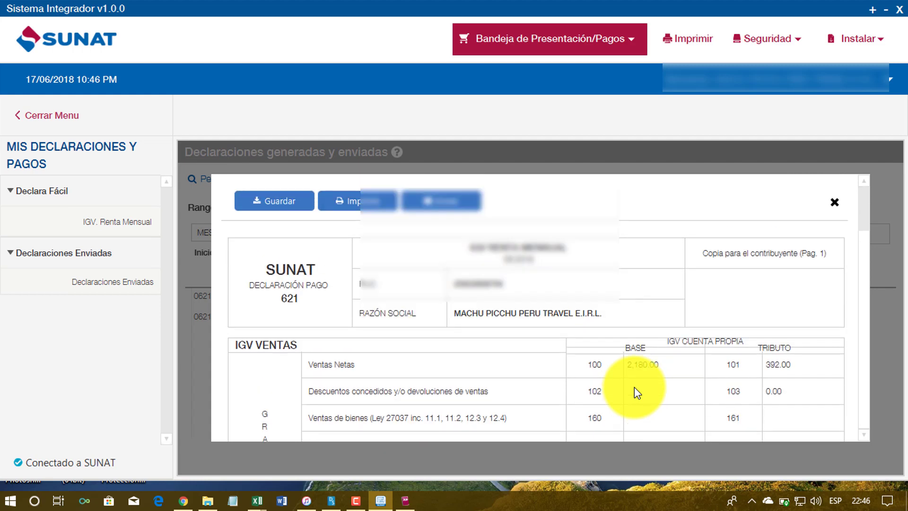
left_click(833, 203)
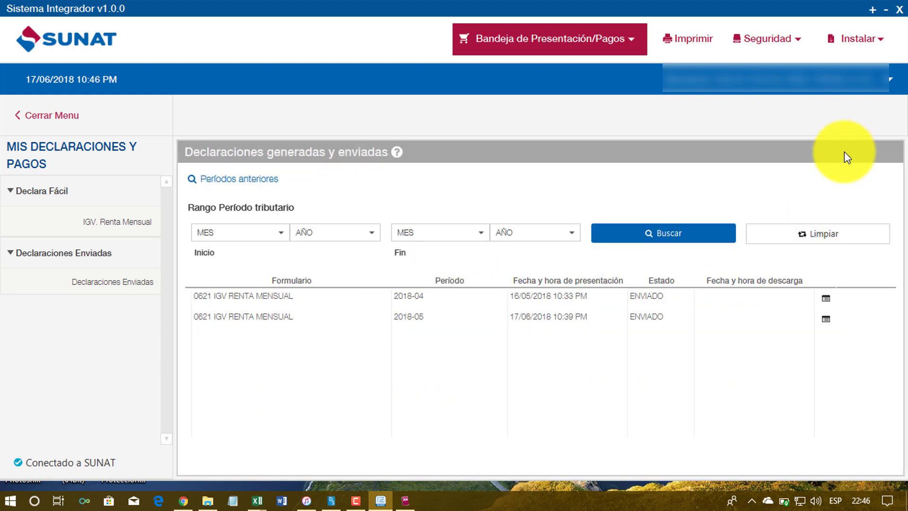
left_click(890, 88)
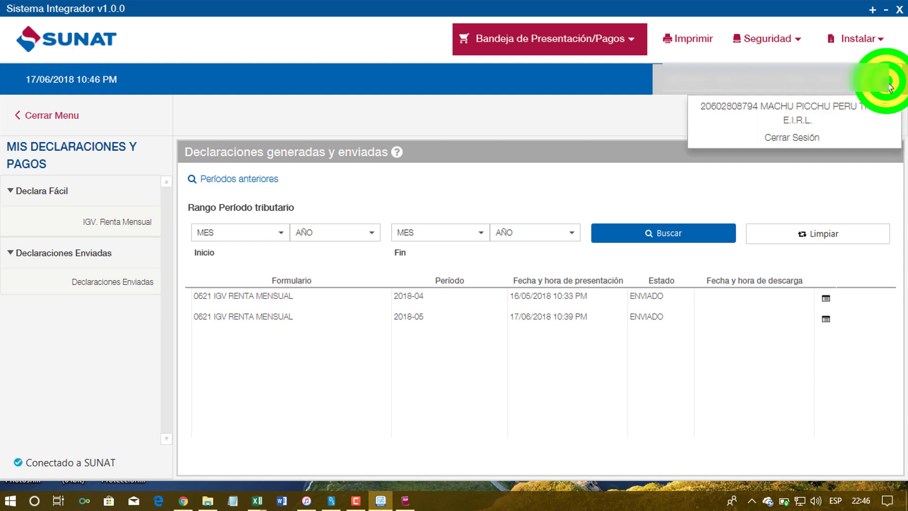
left_click(889, 88)
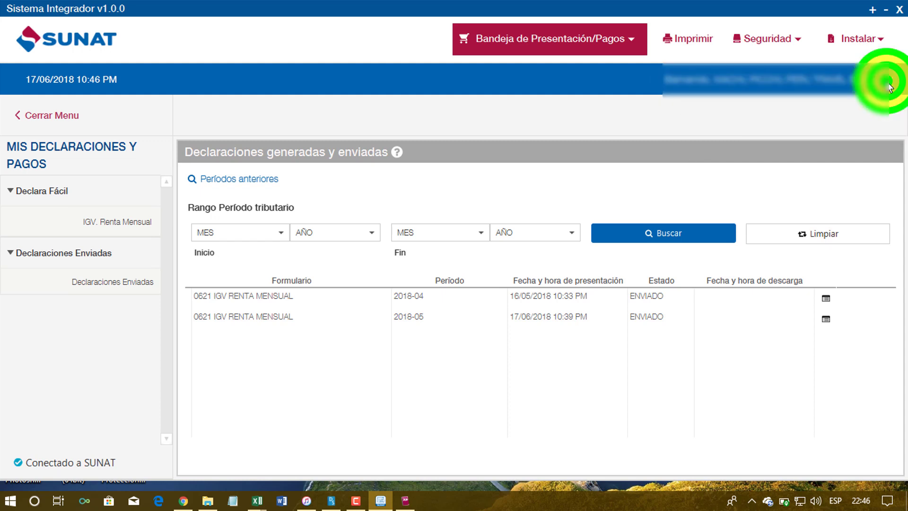
left_click(875, 42)
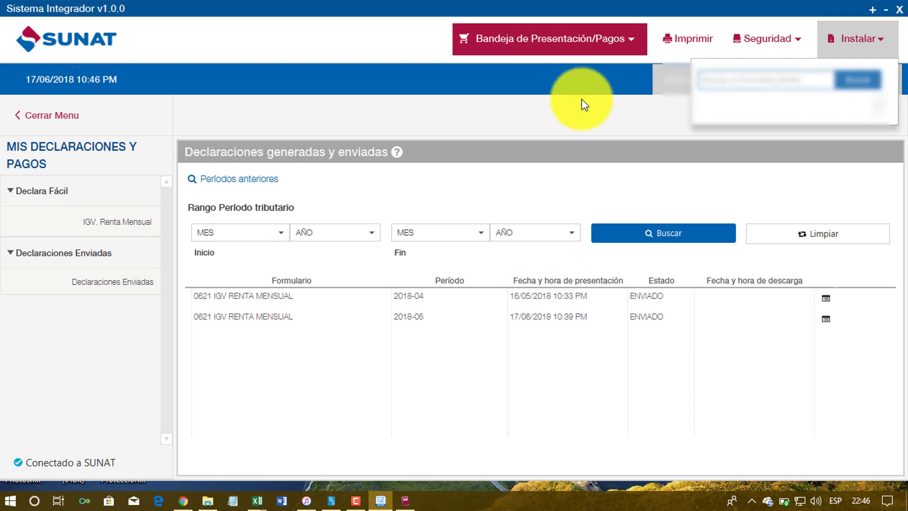
left_click(554, 101)
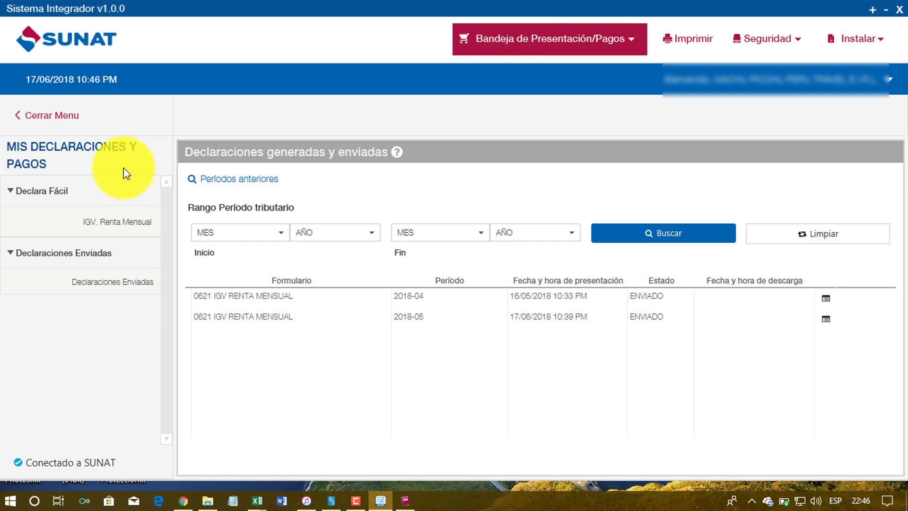
left_click(52, 115)
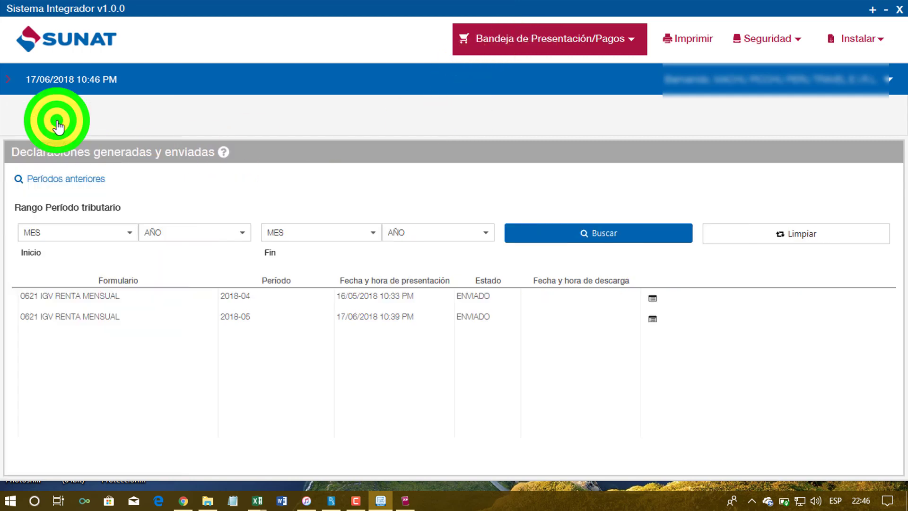
left_click(10, 82)
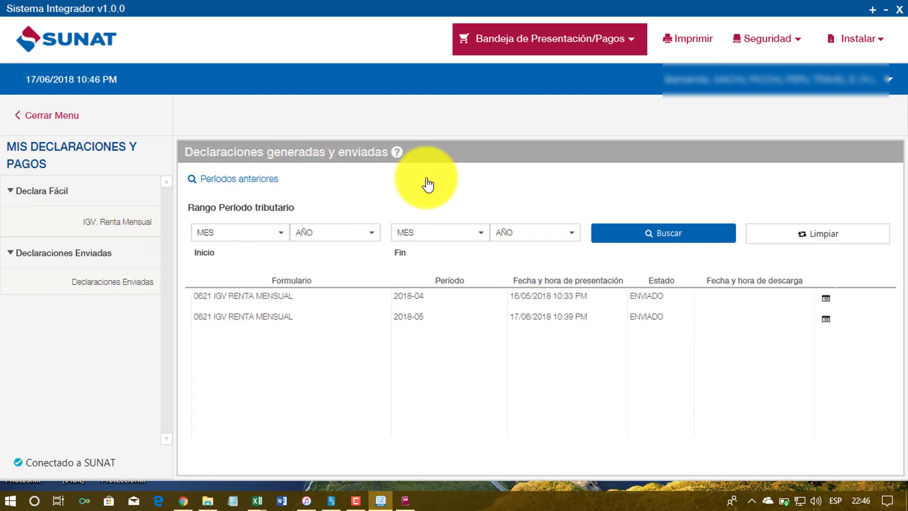
Log out of the SUNAT session and close the login window.
left_click(757, 76)
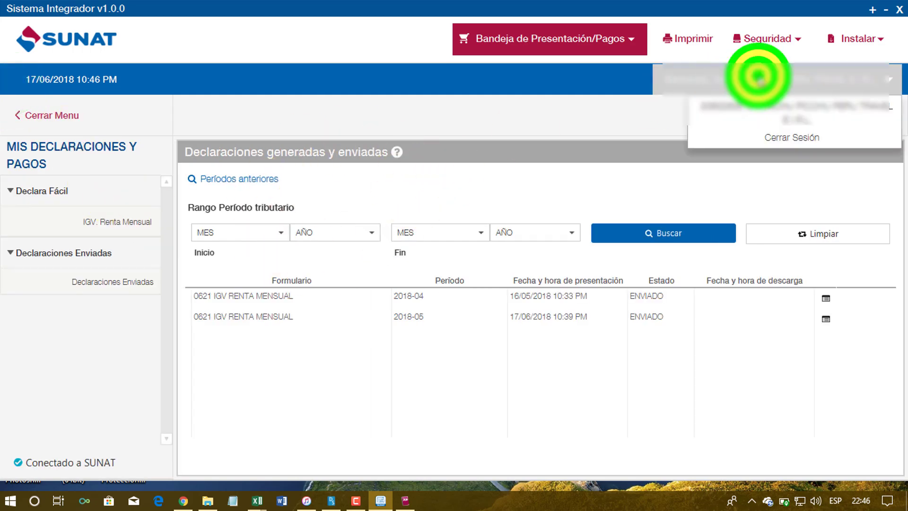
left_click(776, 139)
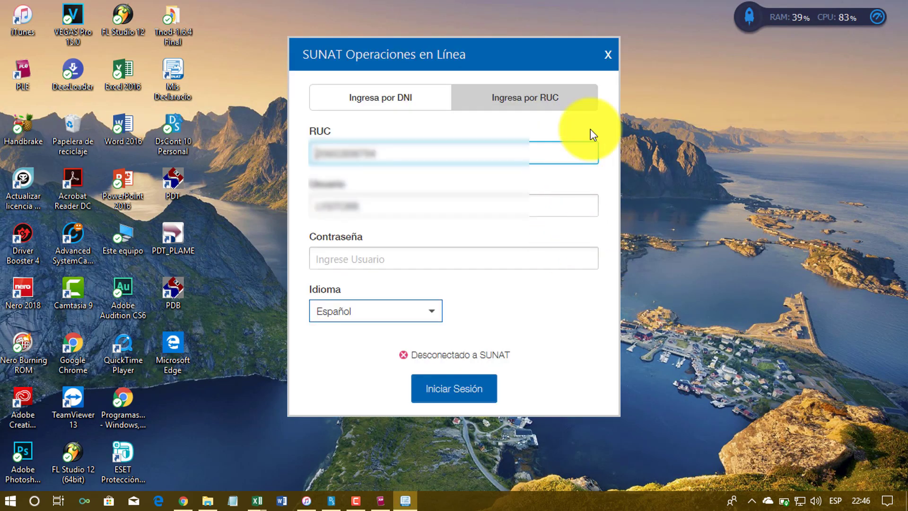
left_click(608, 55)
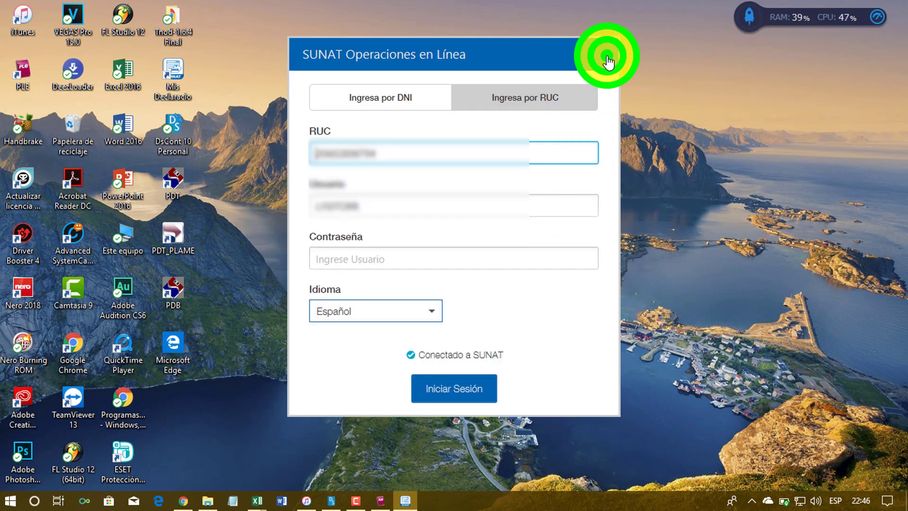